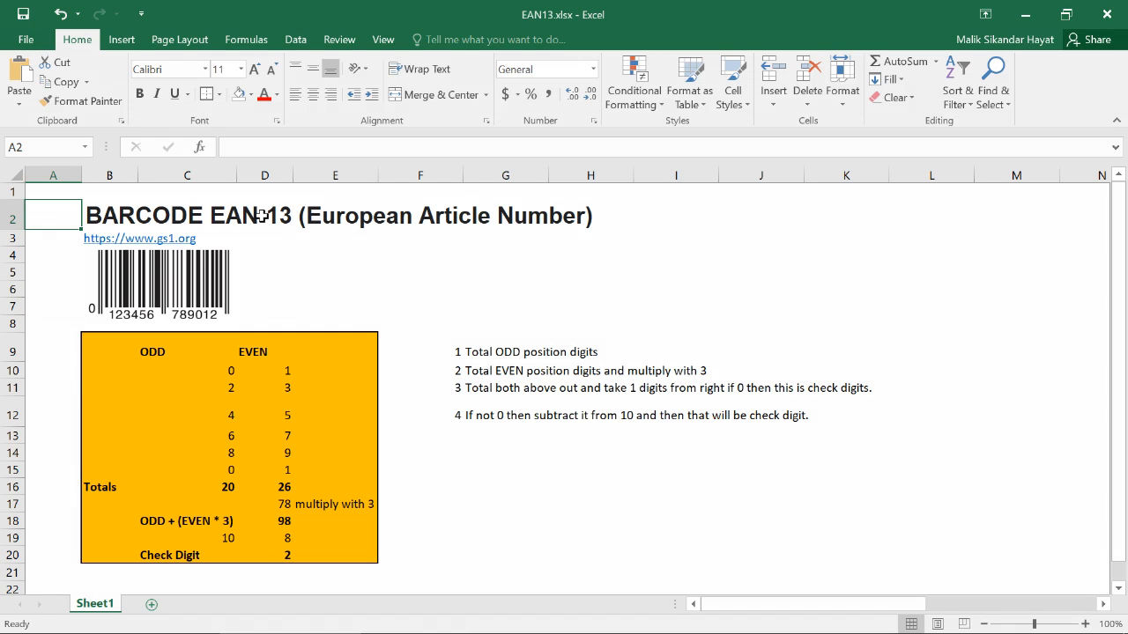
Step: Review the four check-digit calculation rules listed beside the orange table
key(Up)
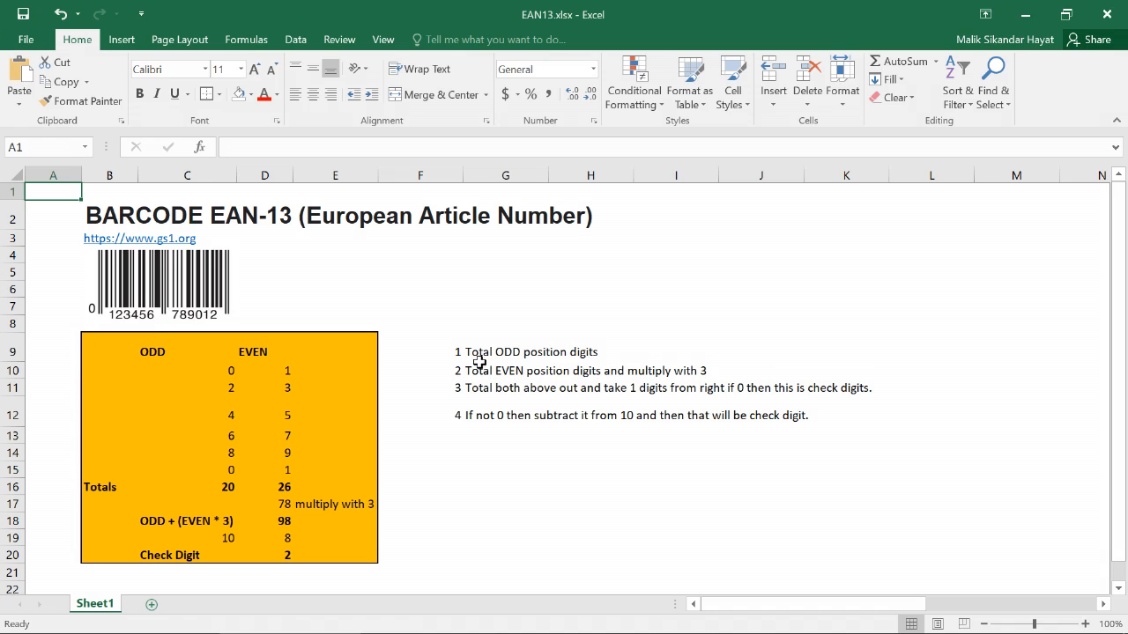
drag(478, 352, 503, 423)
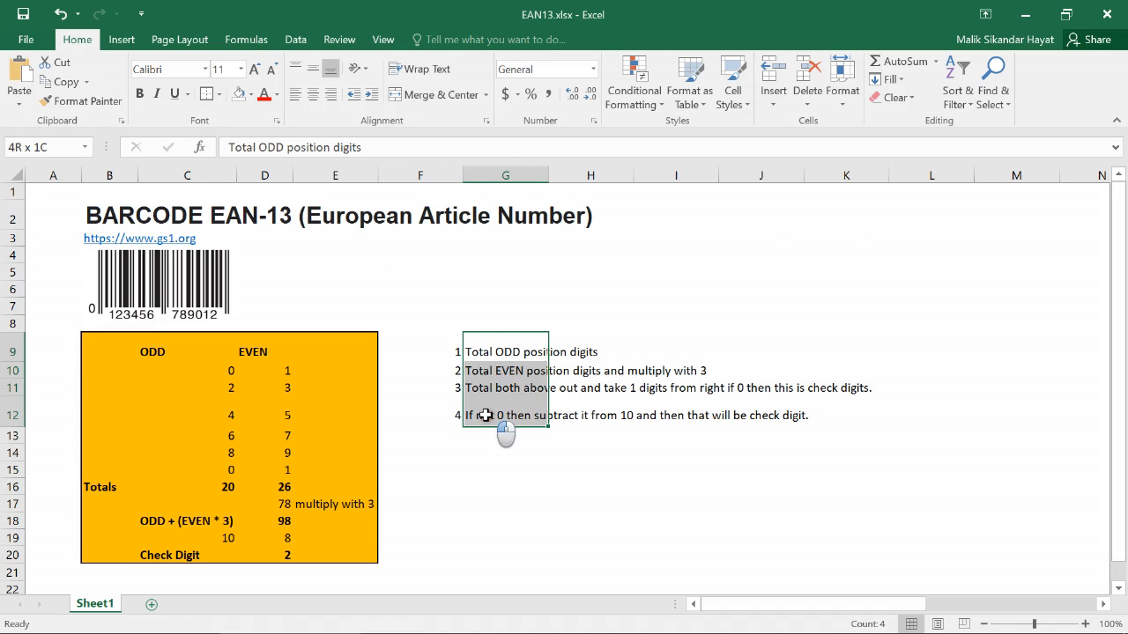
click(475, 348)
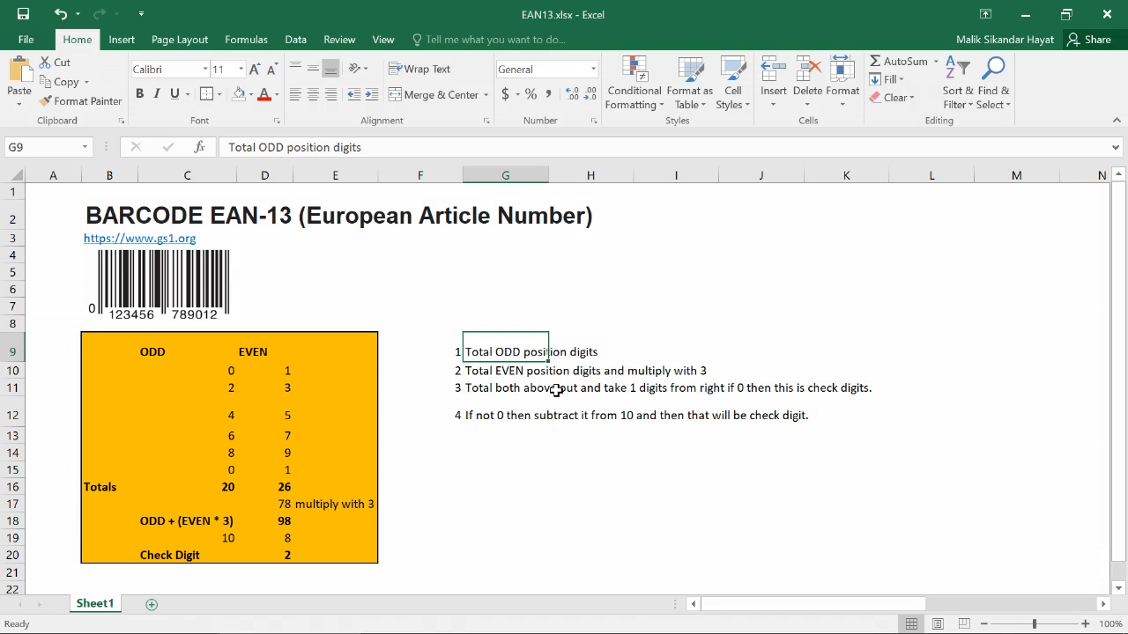
key(Down)
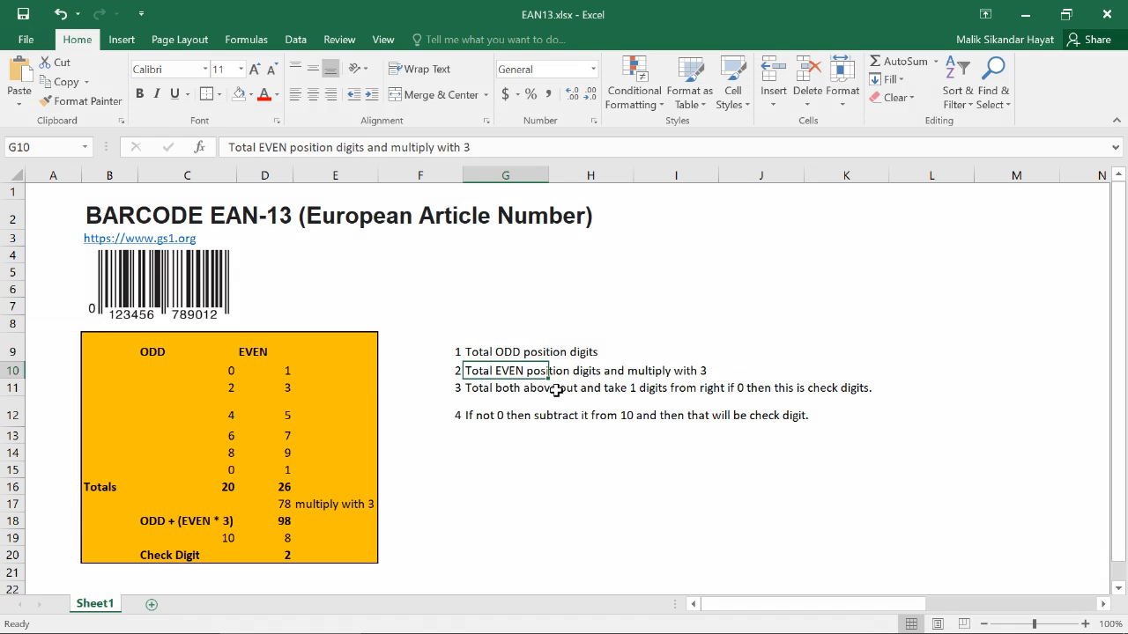
click(480, 355)
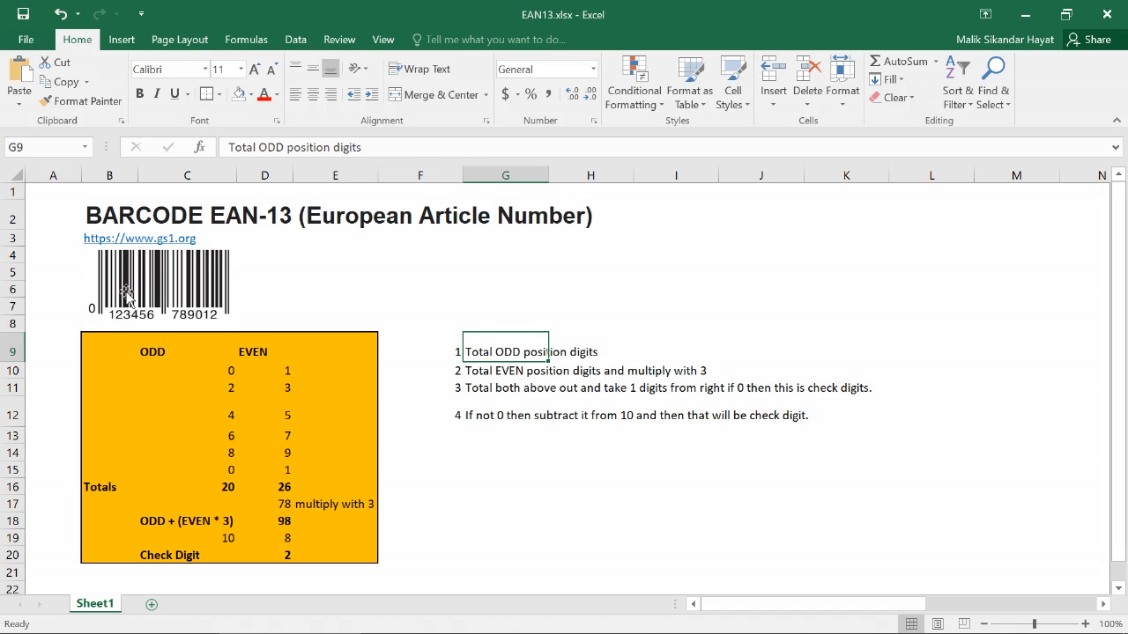
Step: Compare the sample barcode with the ODD digits in C10:C15 and inspect the formula that totals them
click(144, 319)
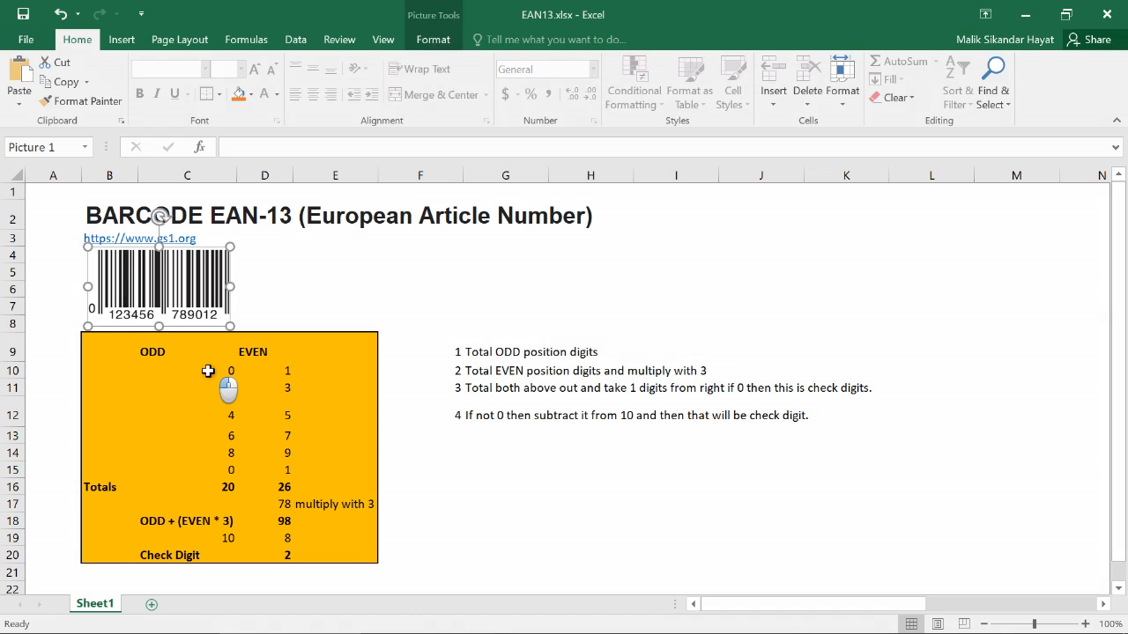
drag(208, 371, 211, 468)
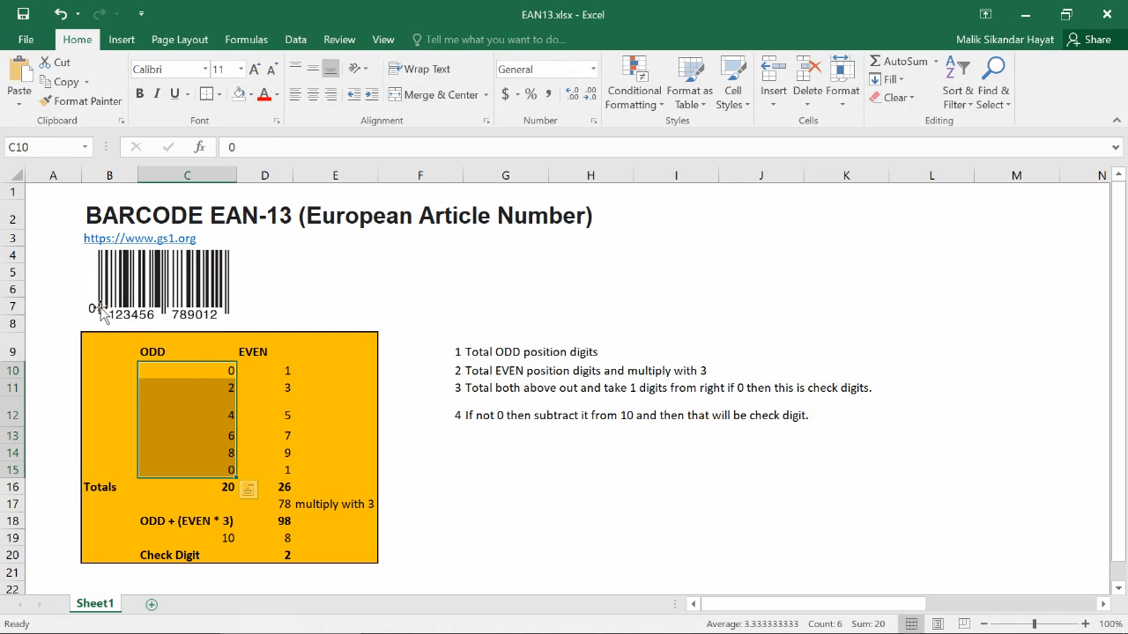
click(206, 370)
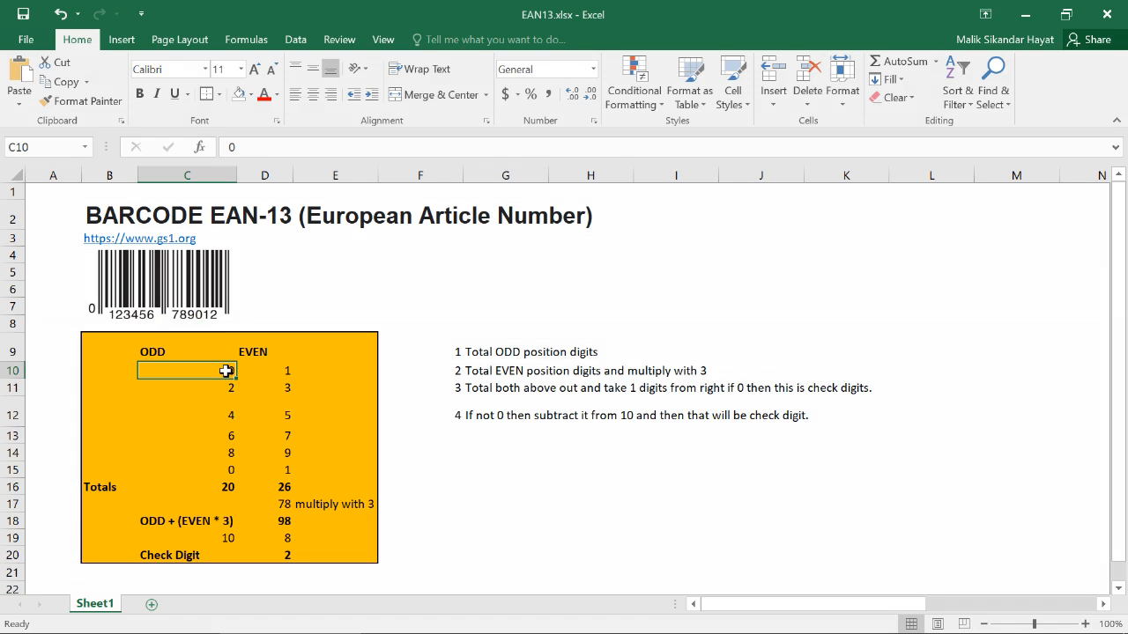
click(501, 352)
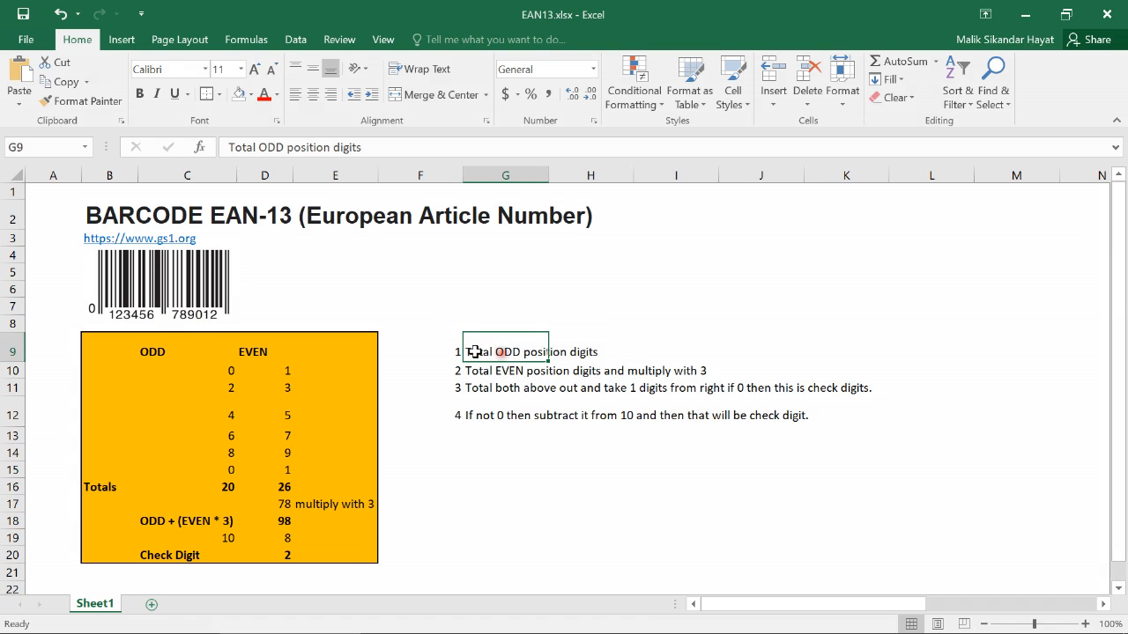
drag(226, 375, 215, 465)
click(219, 487)
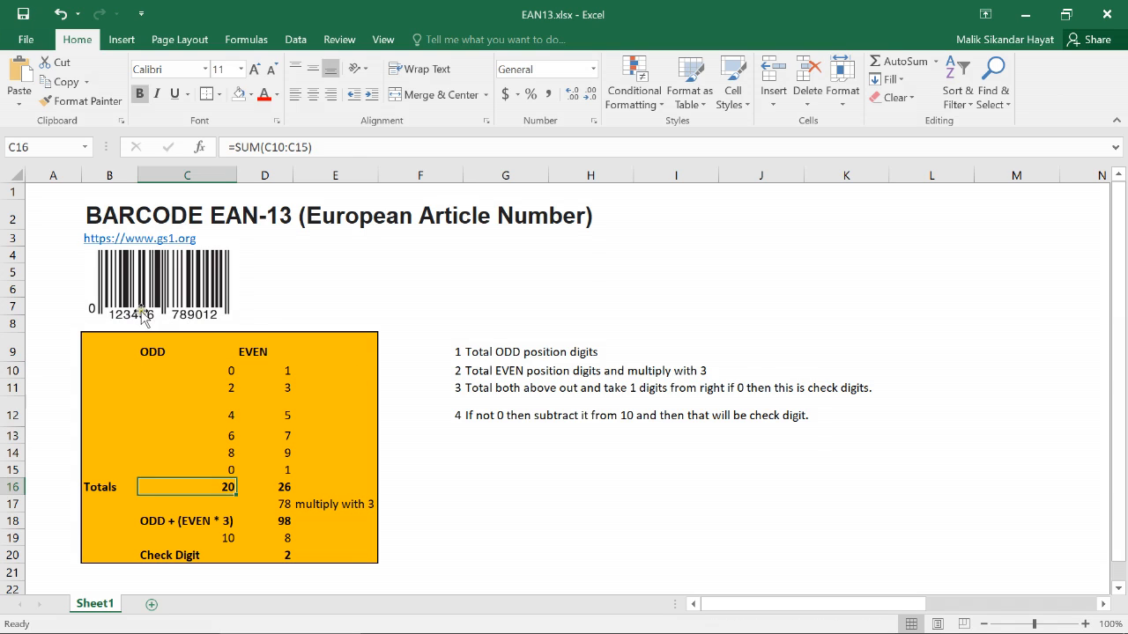
Step: Examine the EVEN digits in D10:D15, their total and the formula that multiplies it by 3
drag(287, 374, 283, 467)
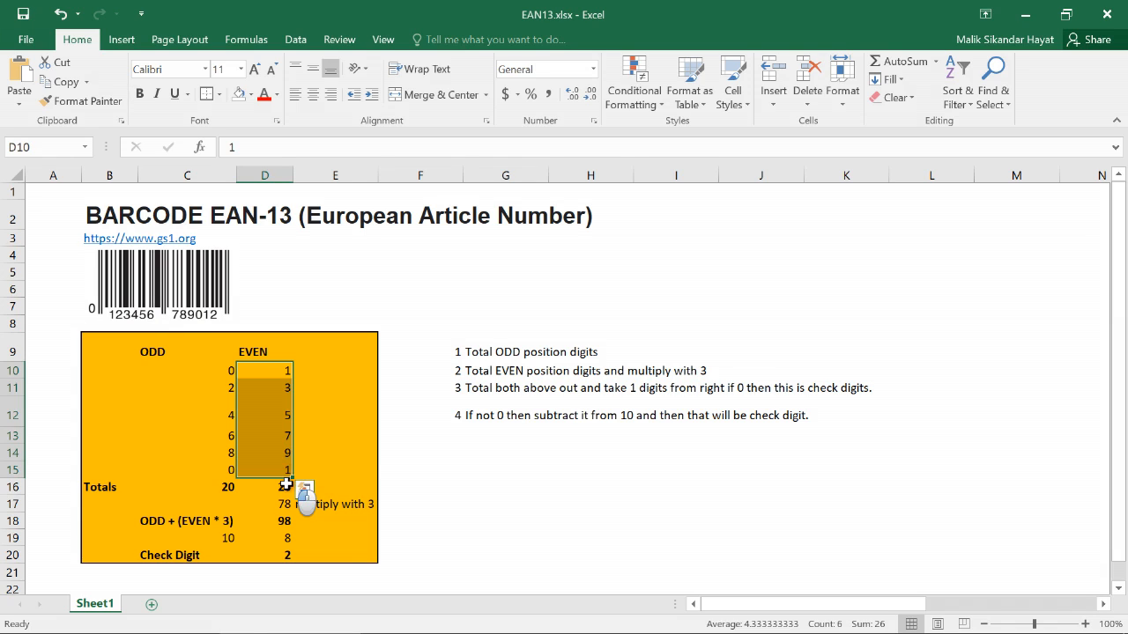
click(284, 484)
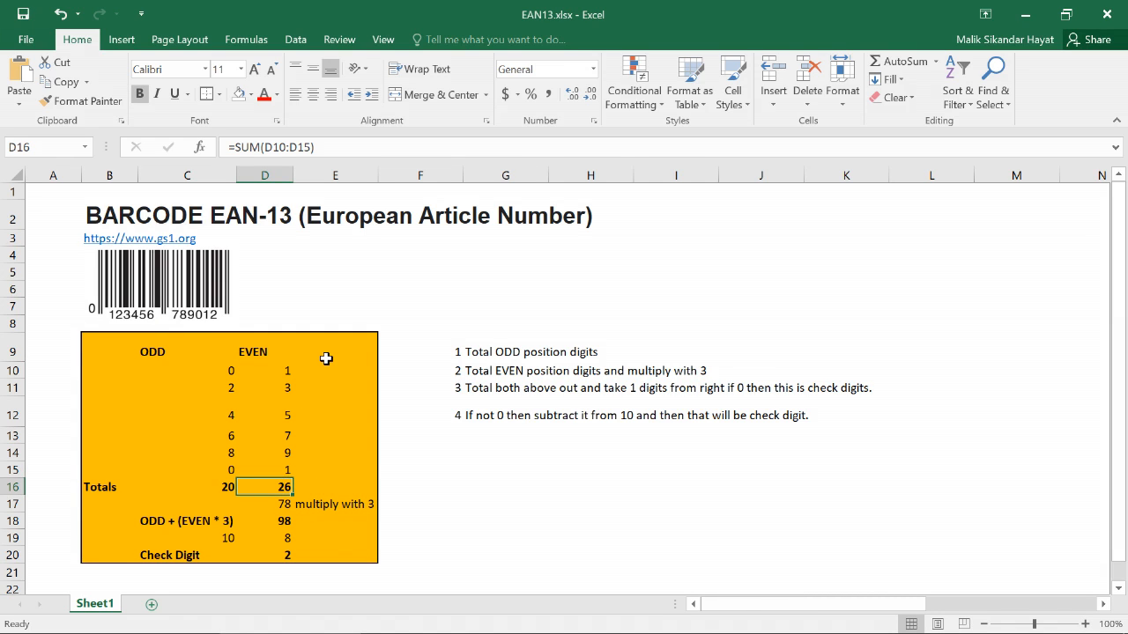
click(327, 504)
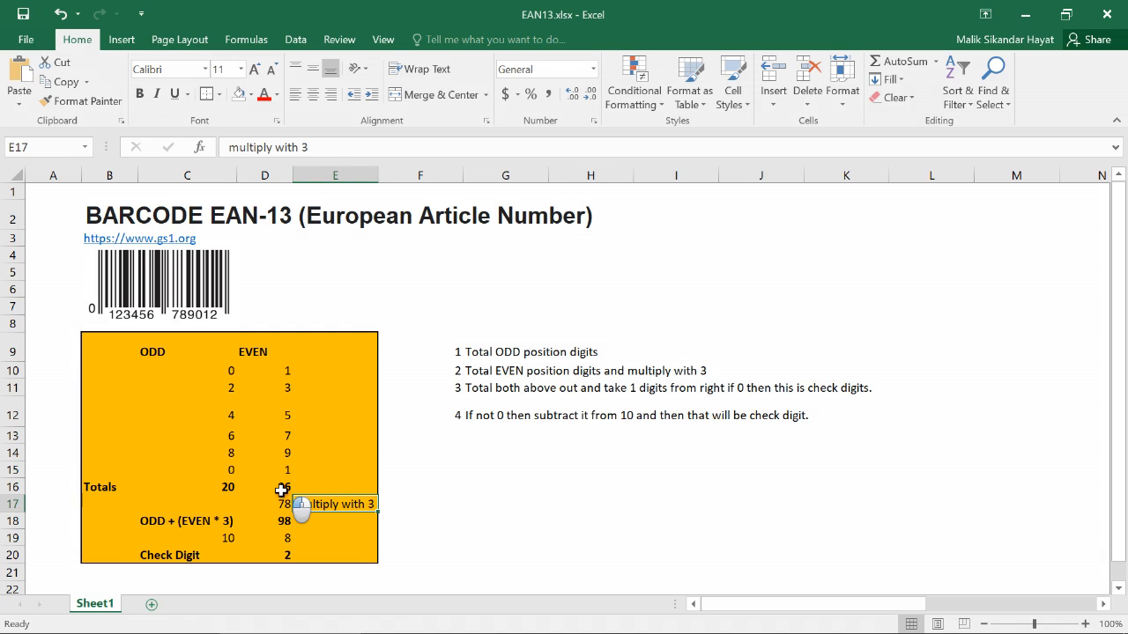
click(282, 491)
click(282, 504)
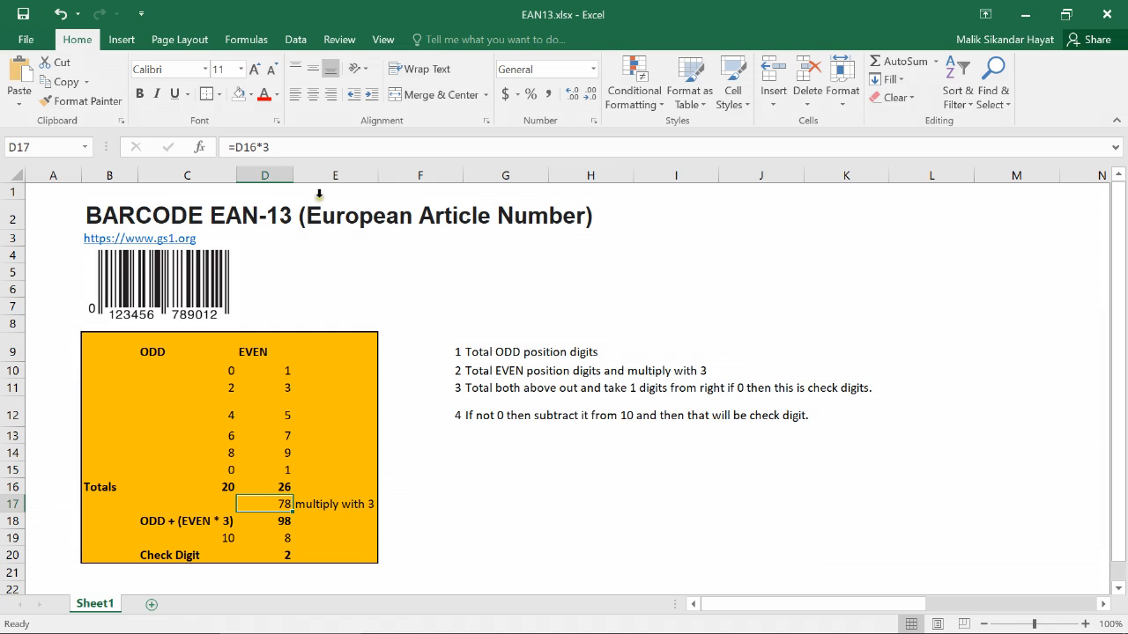
key(F2)
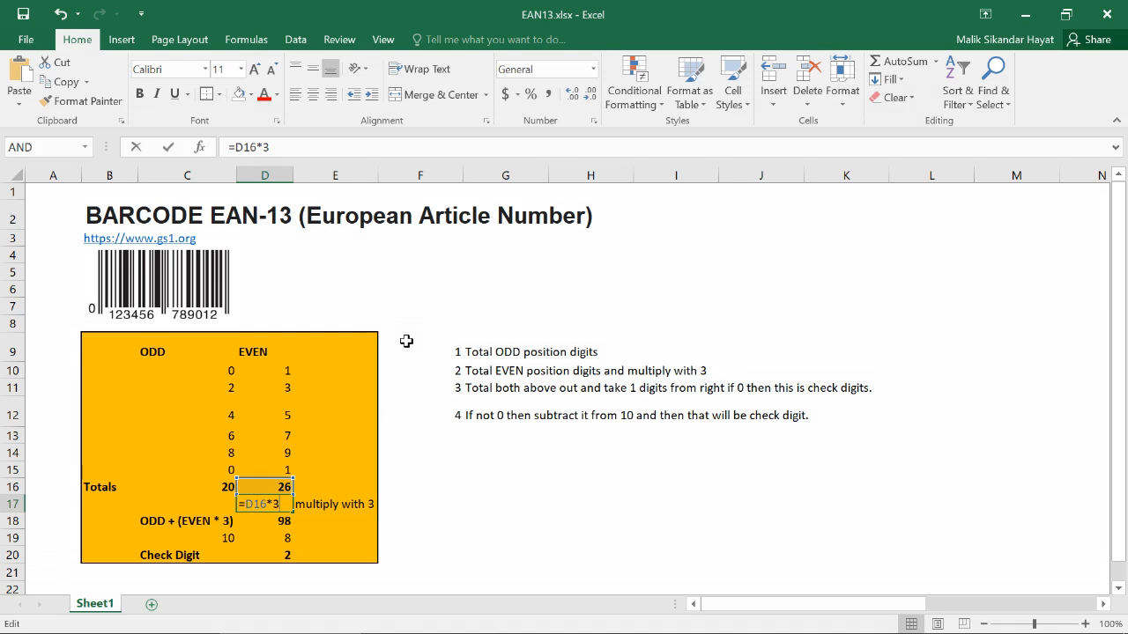
key(Escape)
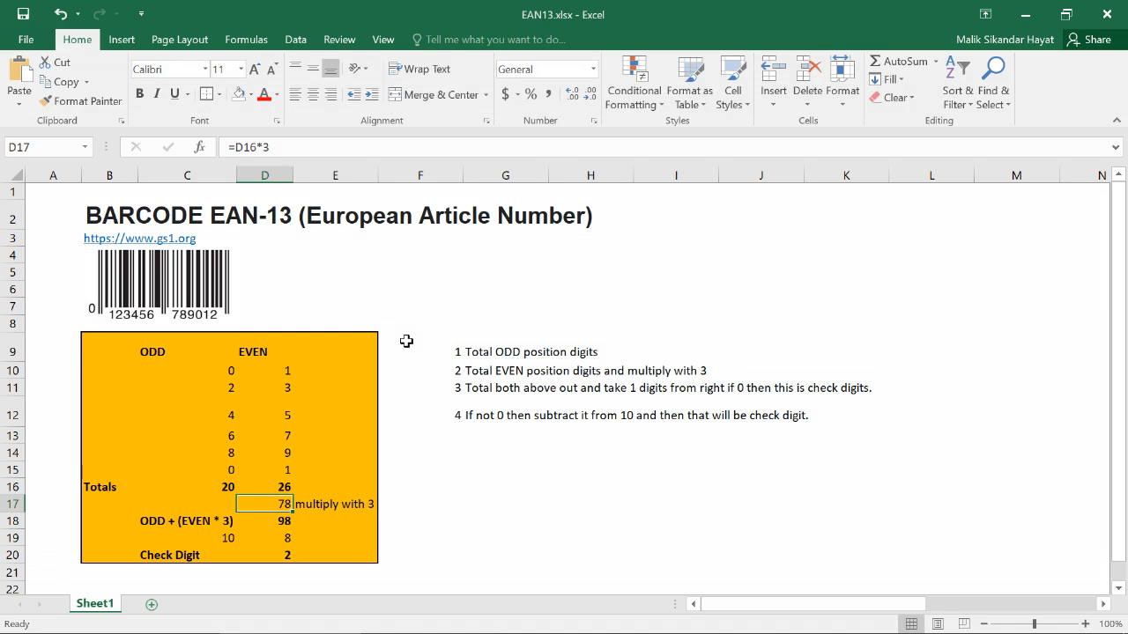
Step: Inspect the formula in D18 that adds the odd total to the tripled even total
click(228, 489)
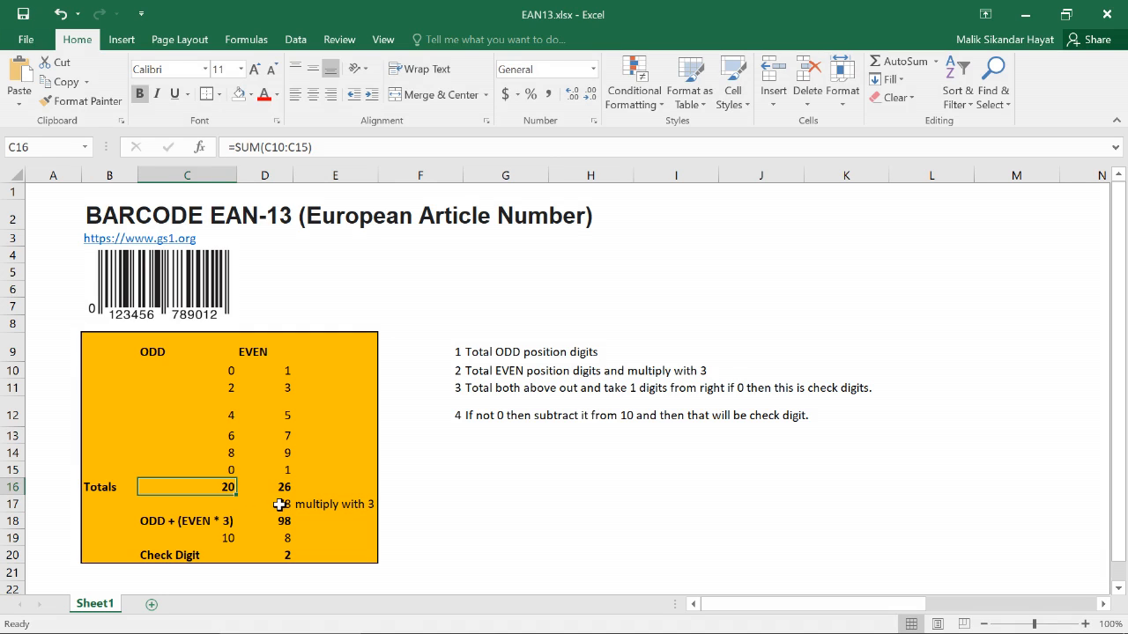
click(280, 503)
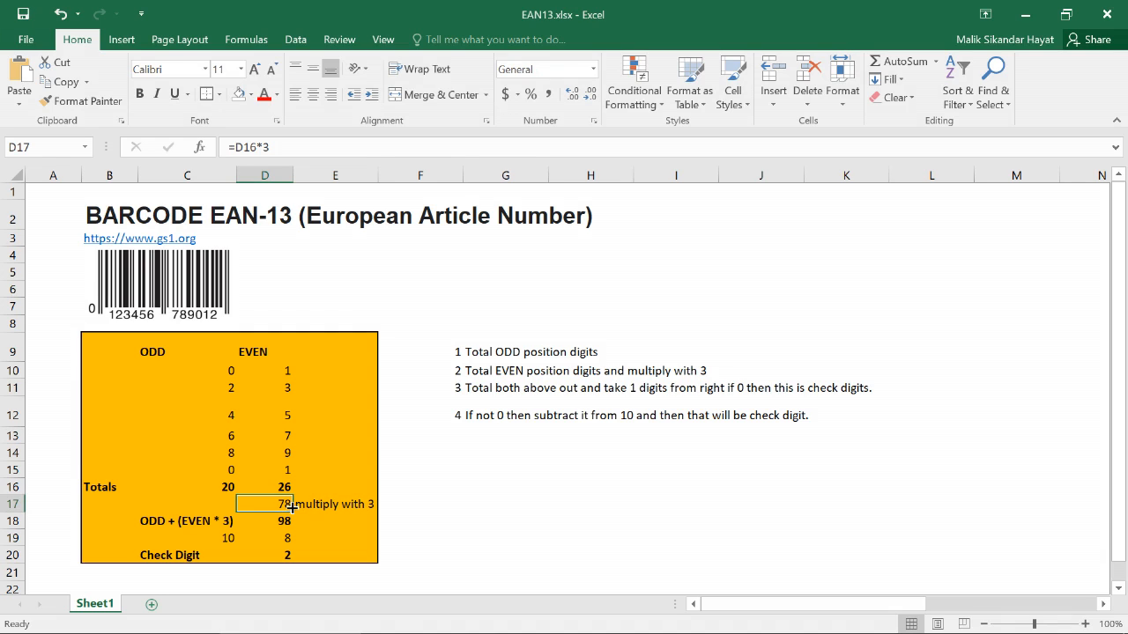
click(285, 523)
click(285, 522)
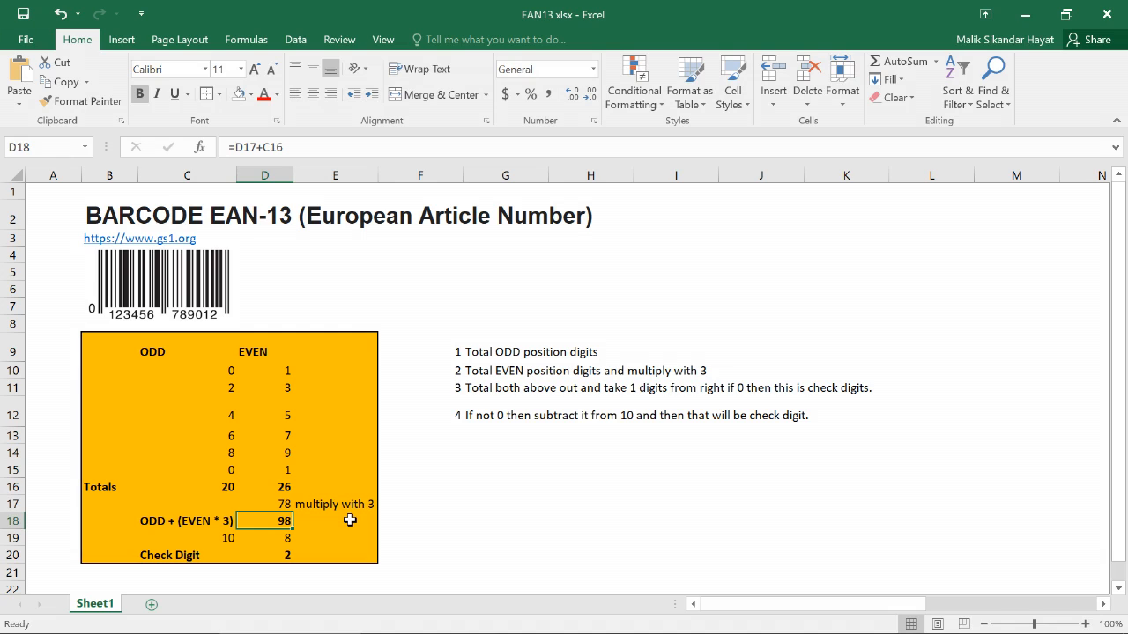
key(F2)
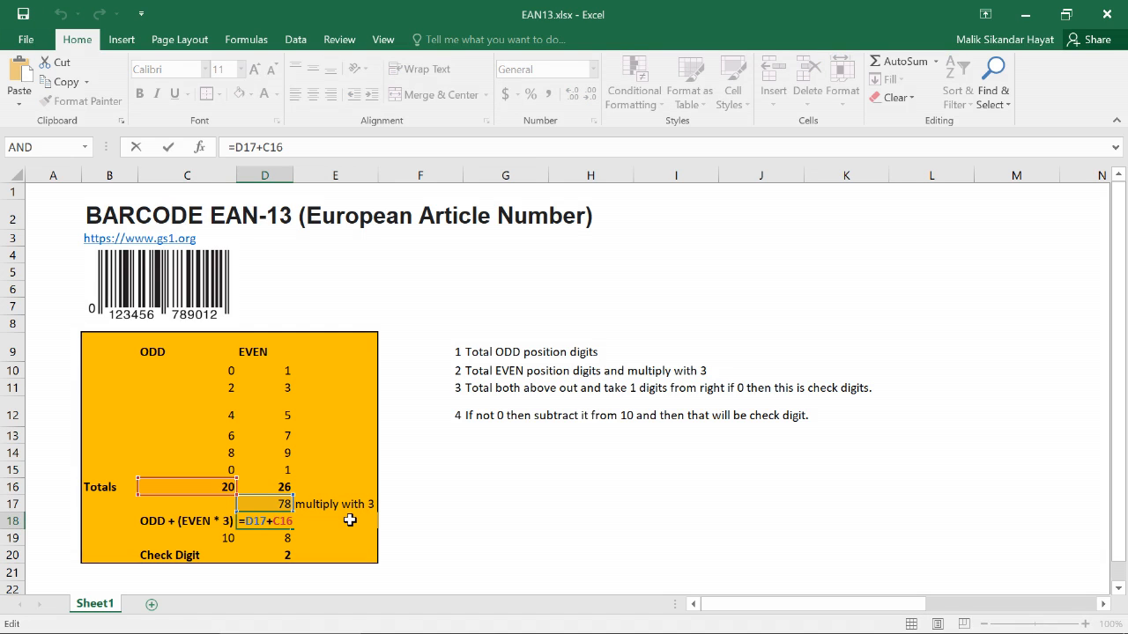
key(Escape)
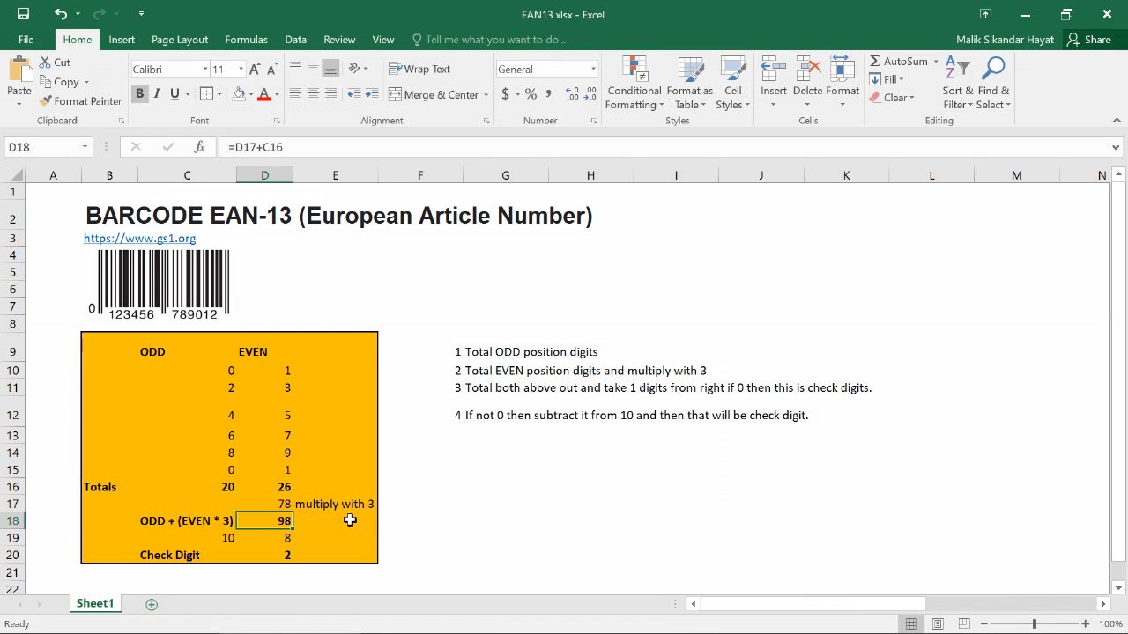
Step: Inspect the RIGHT formula in D19, the 10 in C19 and the subtraction formula for the check digit
click(285, 534)
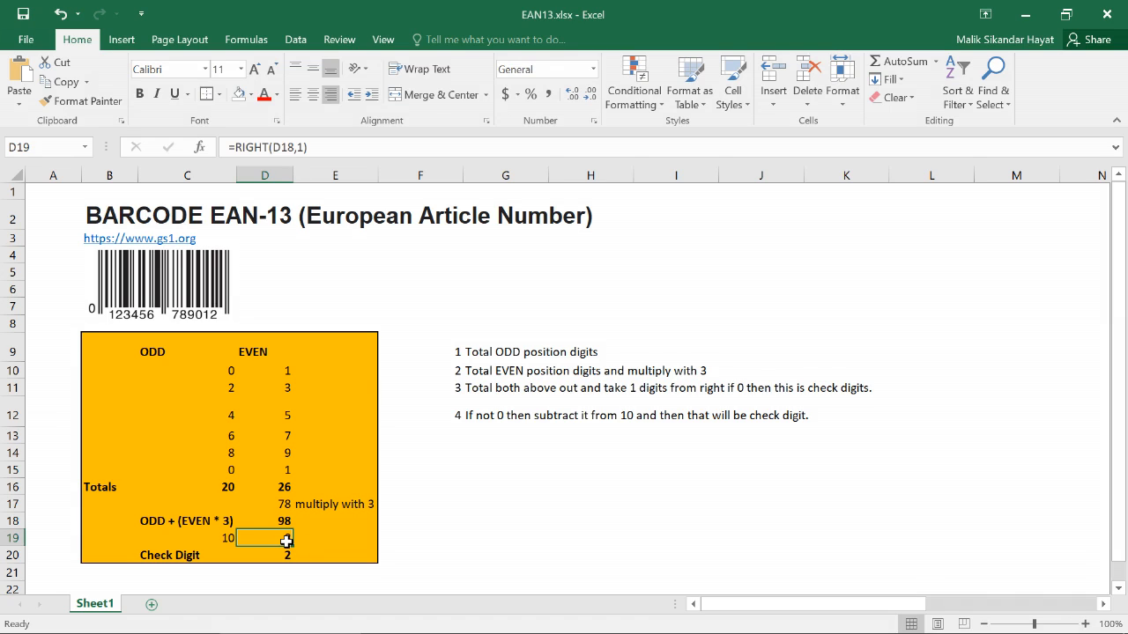
click(221, 538)
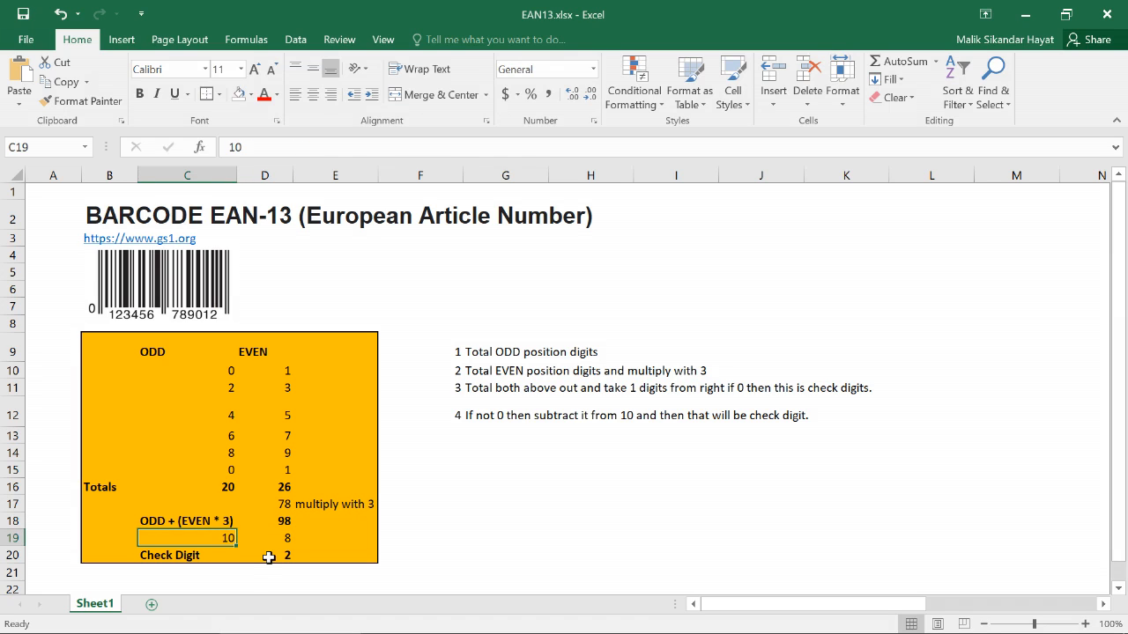
click(283, 558)
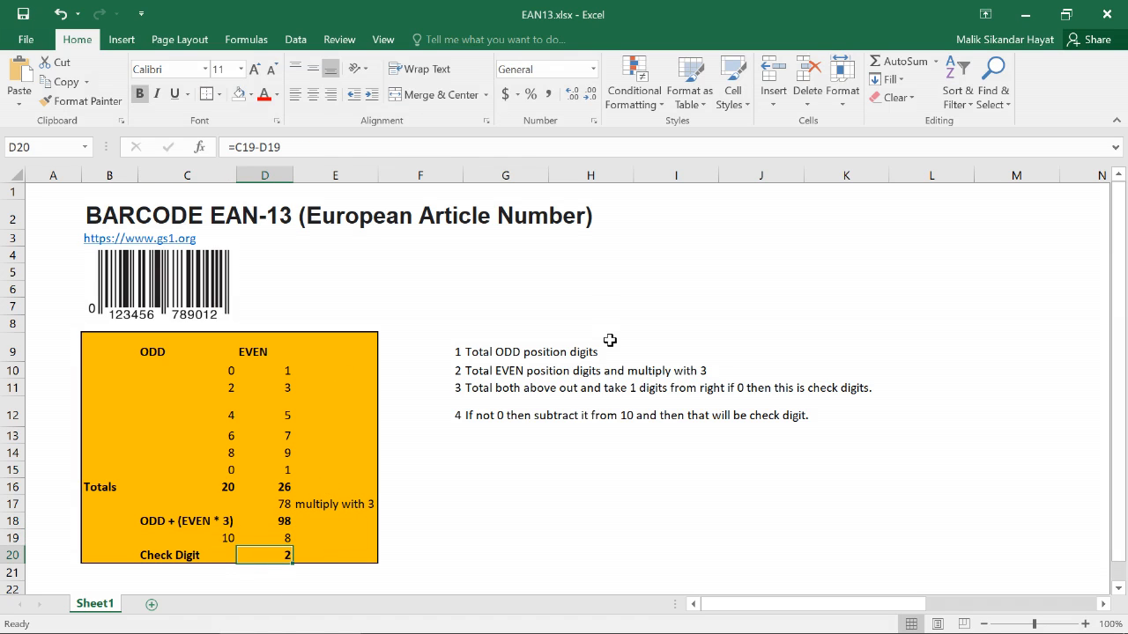
key(F2)
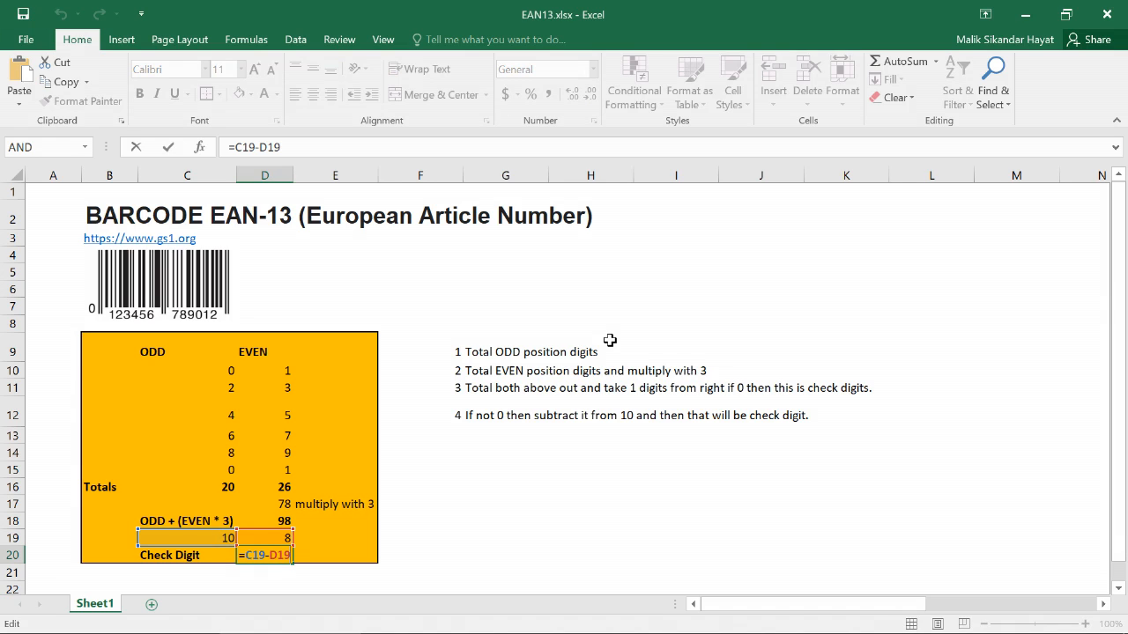
key(Escape)
key(Down)
key(Up)
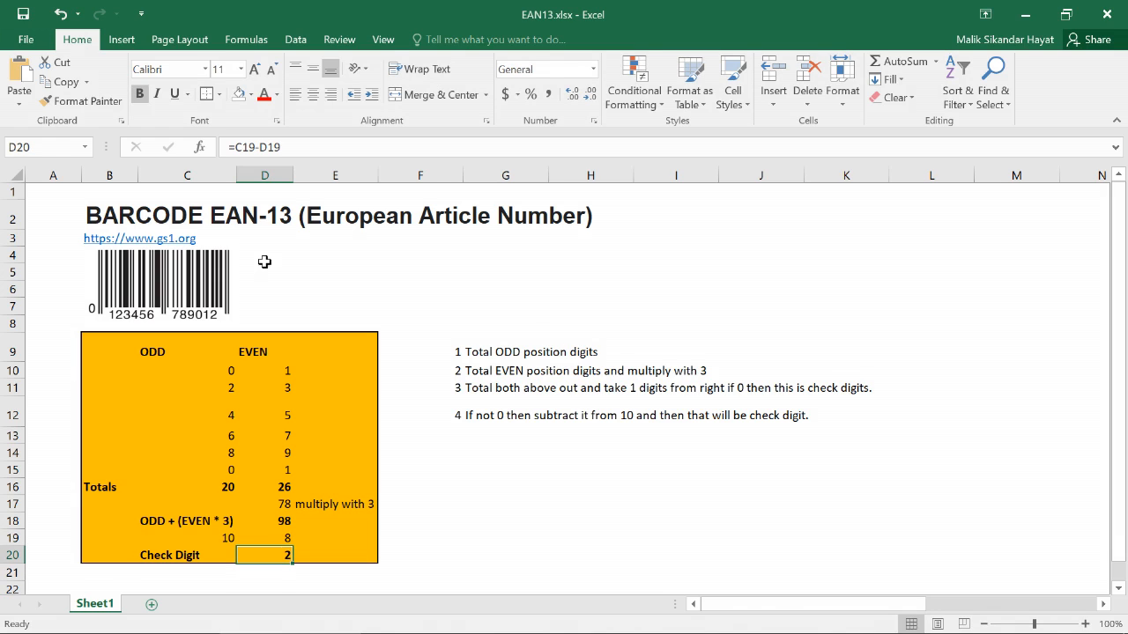
Step: Check the last digit of the sample barcode picture and go over the calculation rules in G9:G12 again
click(214, 317)
click(291, 299)
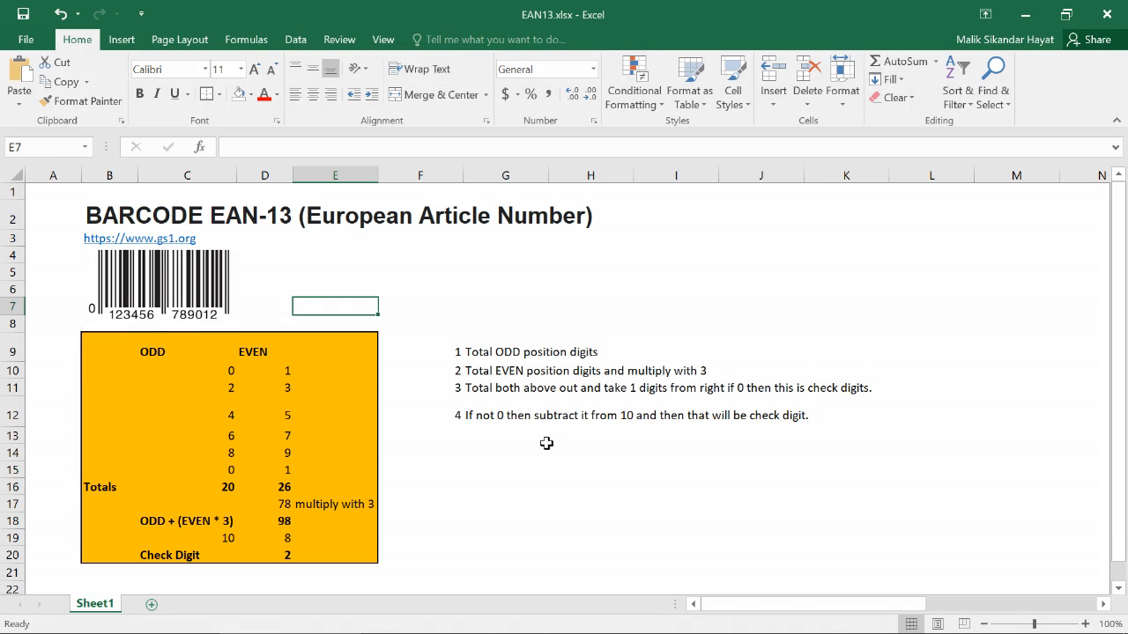
drag(476, 353, 473, 412)
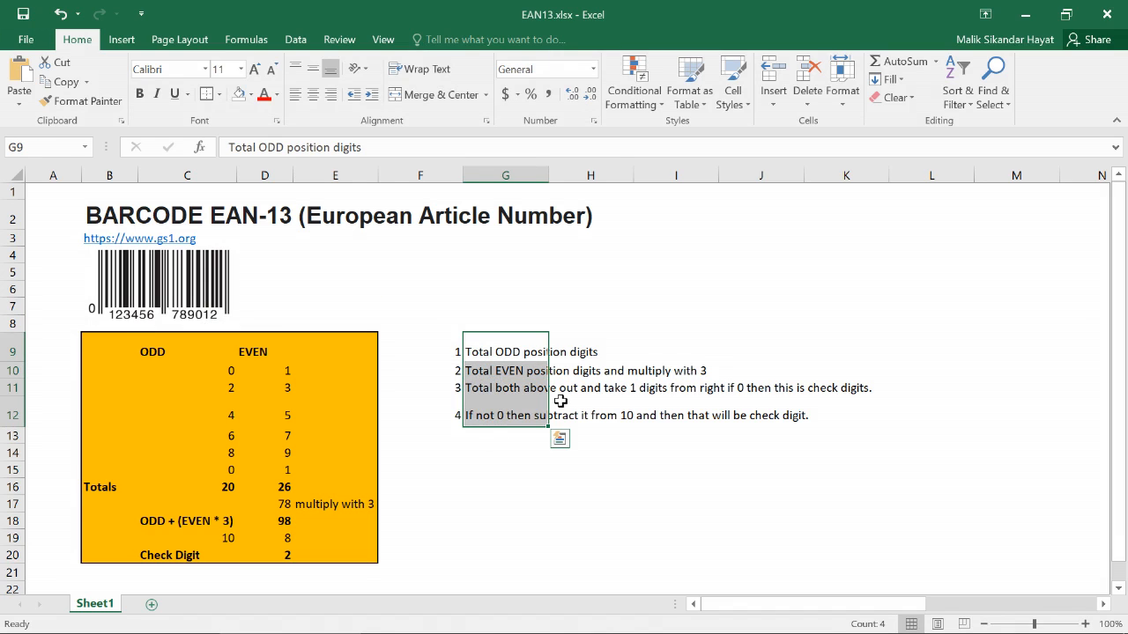
click(560, 401)
click(478, 352)
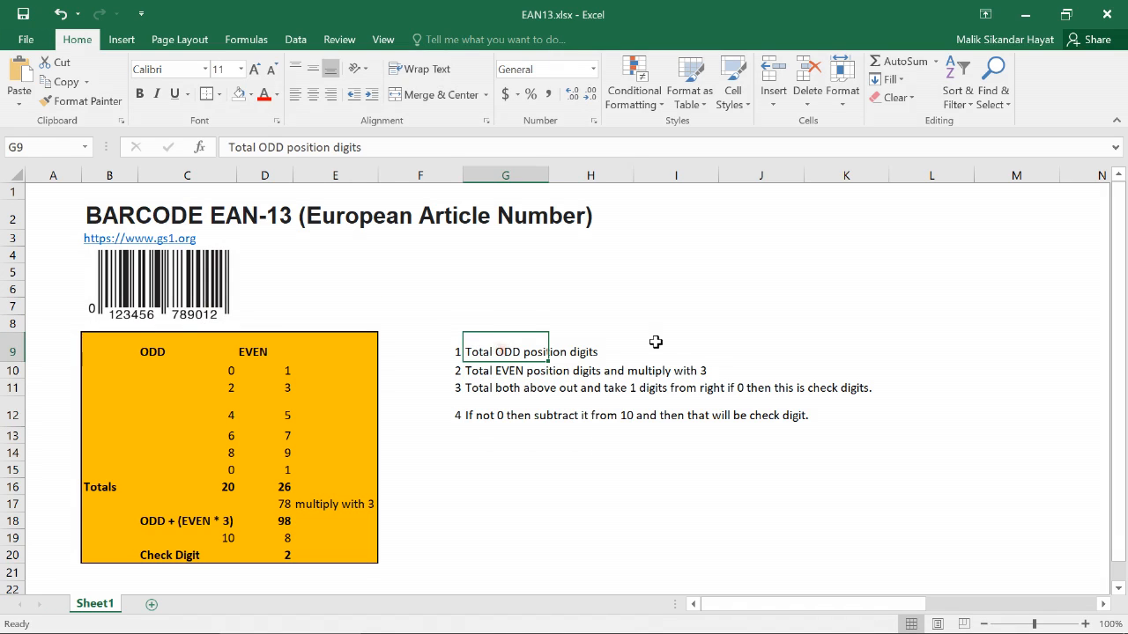
Step: Go to the green EAN13 Code table further across the sheet and inspect its code cell, Length formula and the LEN label above
key(Up)
key(Up)
key(Up)
key(Up)
key(Up)
key(Up)
key(Up)
key(Up)
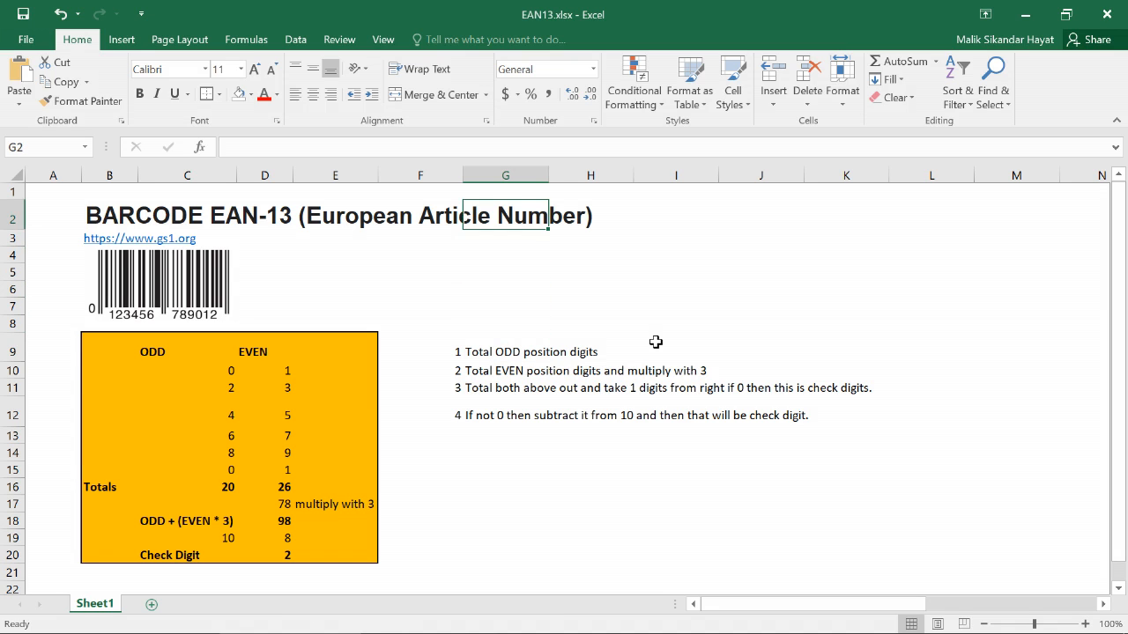
key(Right)
key(Right)
key(Right)
key(Right)
key(Right)
key(Right)
key(Right)
key(Right)
key(Right)
key(Right)
key(Right)
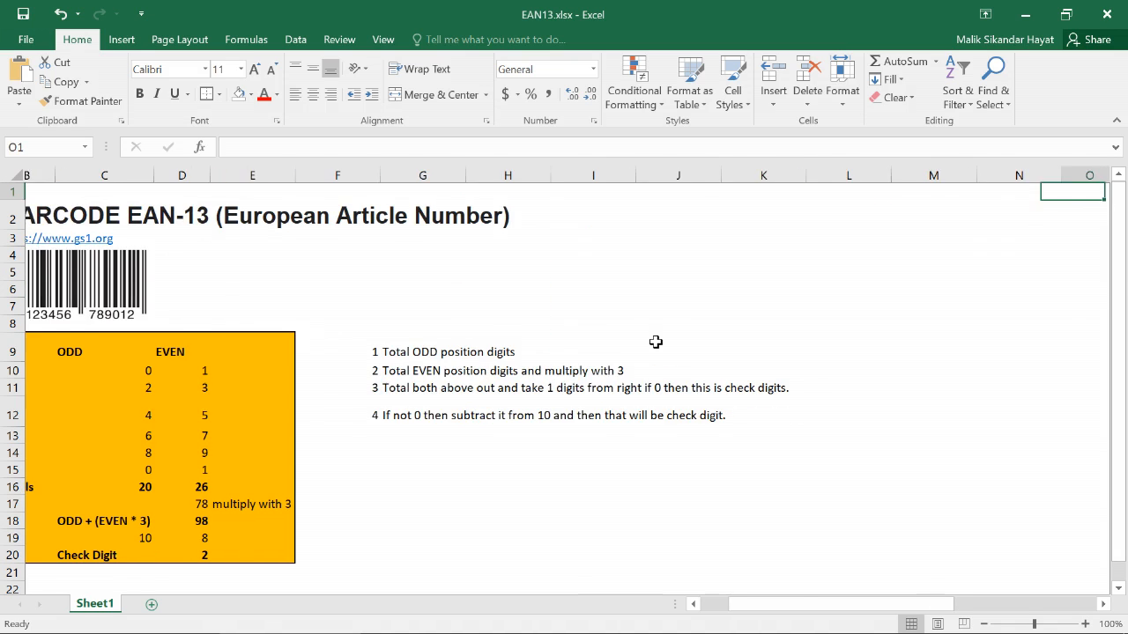
key(Right)
key(Right)
key(Right)
key(Right)
key(Right)
key(Right)
key(Right)
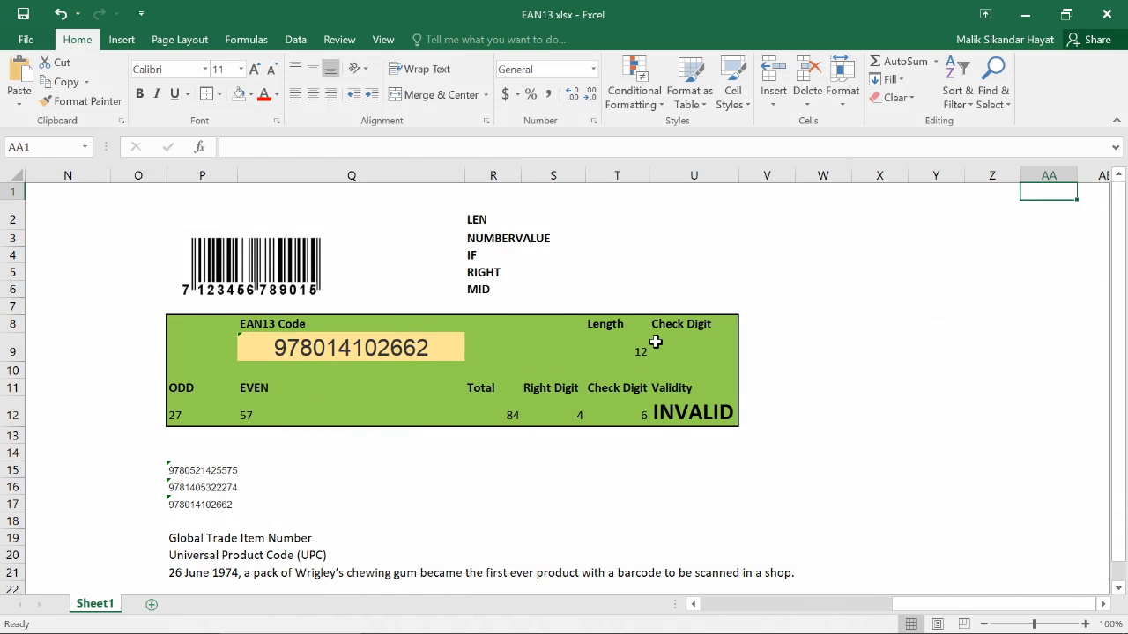
click(418, 358)
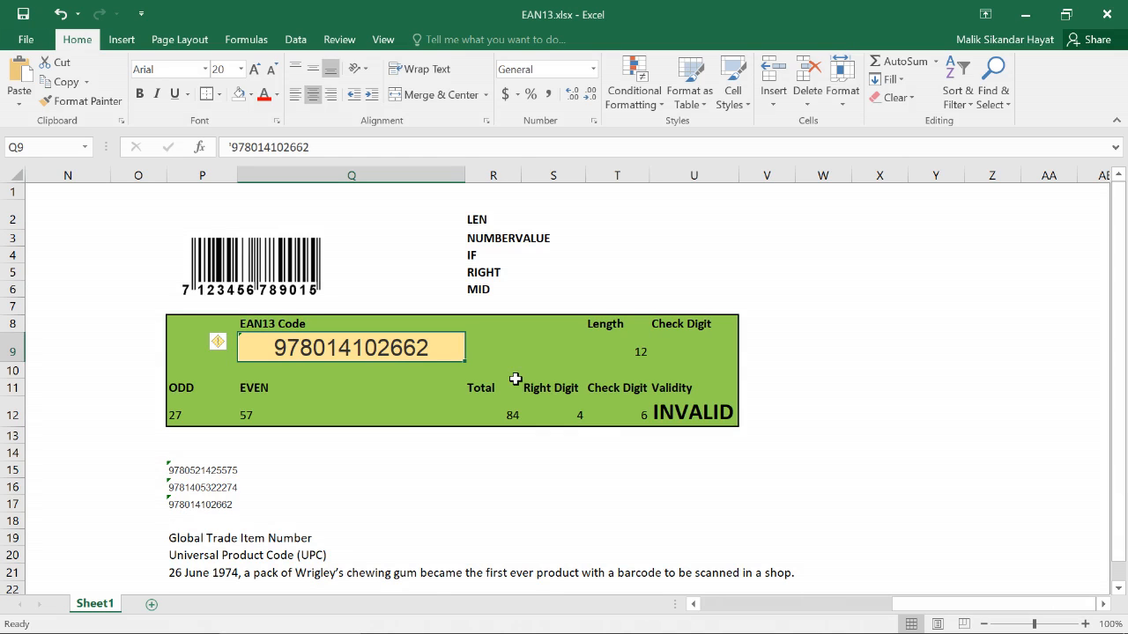
click(642, 355)
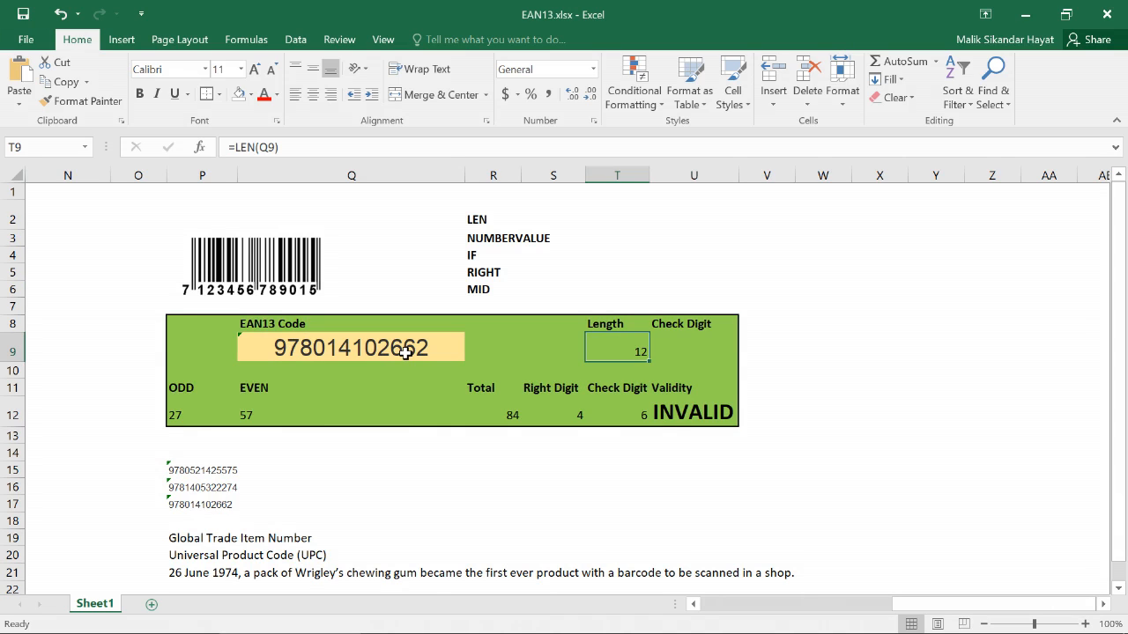
click(487, 219)
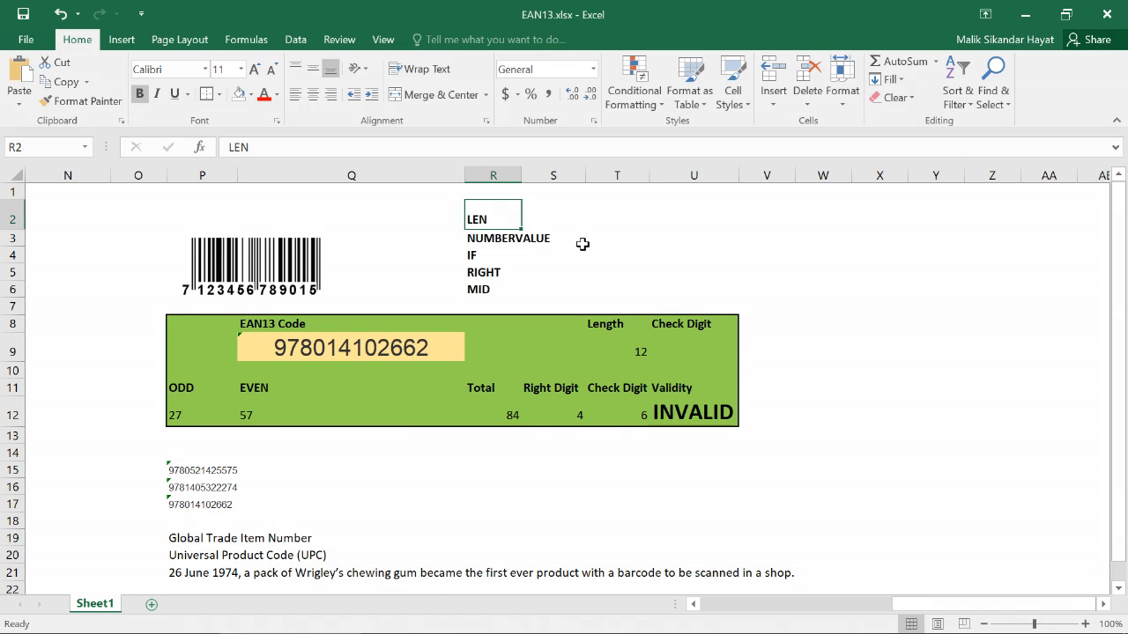
Step: Go through the function names NUMBERVALUE, IF, RIGHT and MID listed in R3:R6 above the validator table
key(Down)
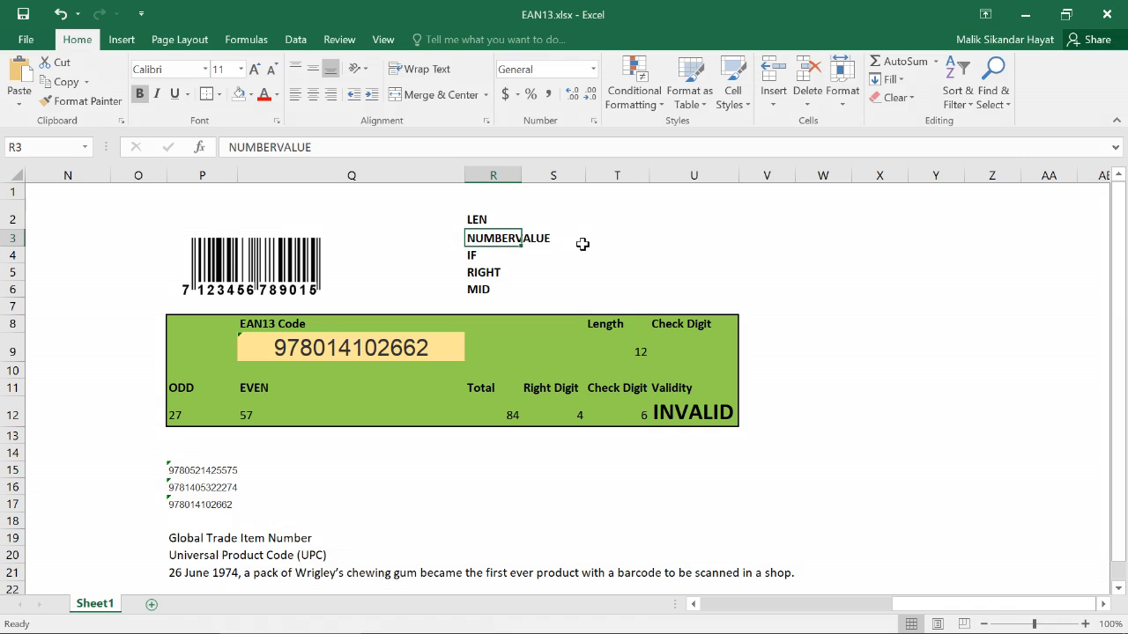
key(Down)
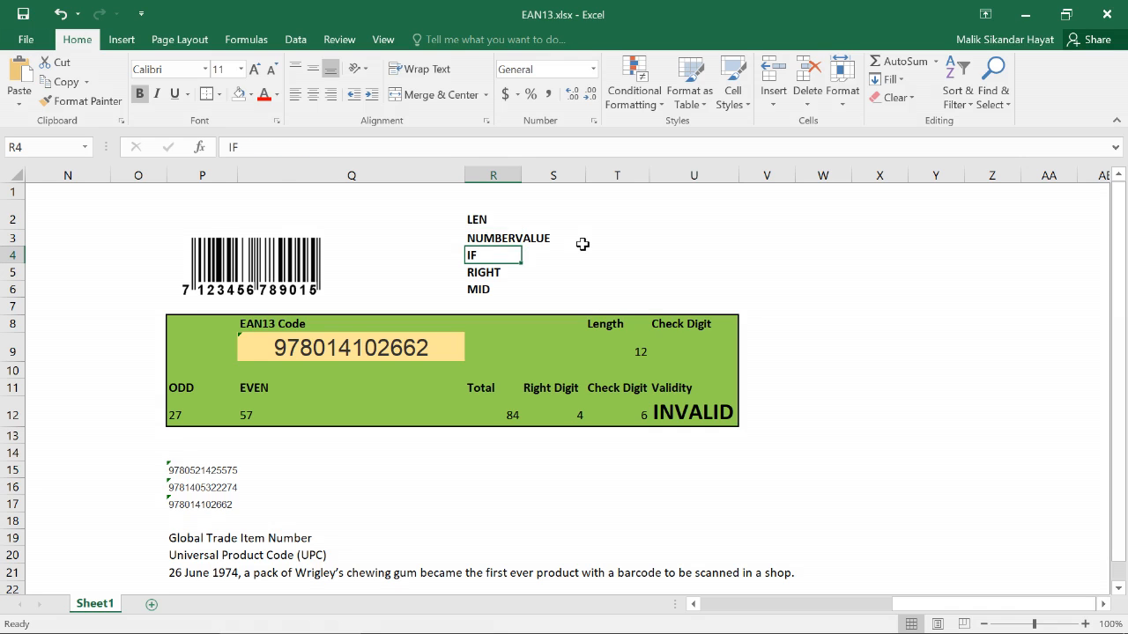
key(Down)
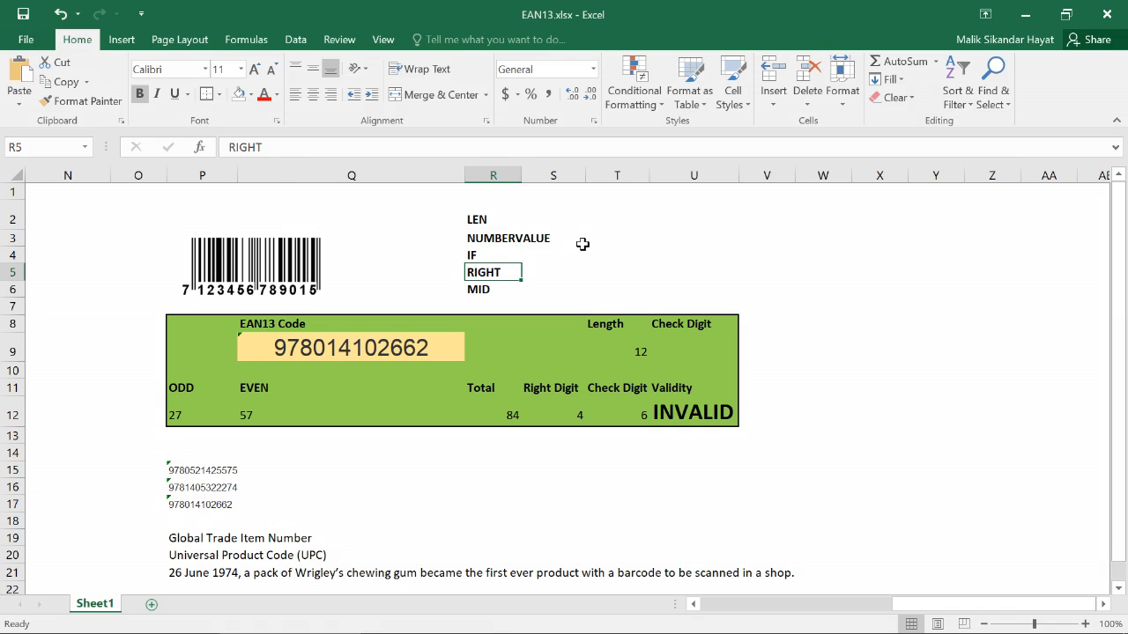
key(Down)
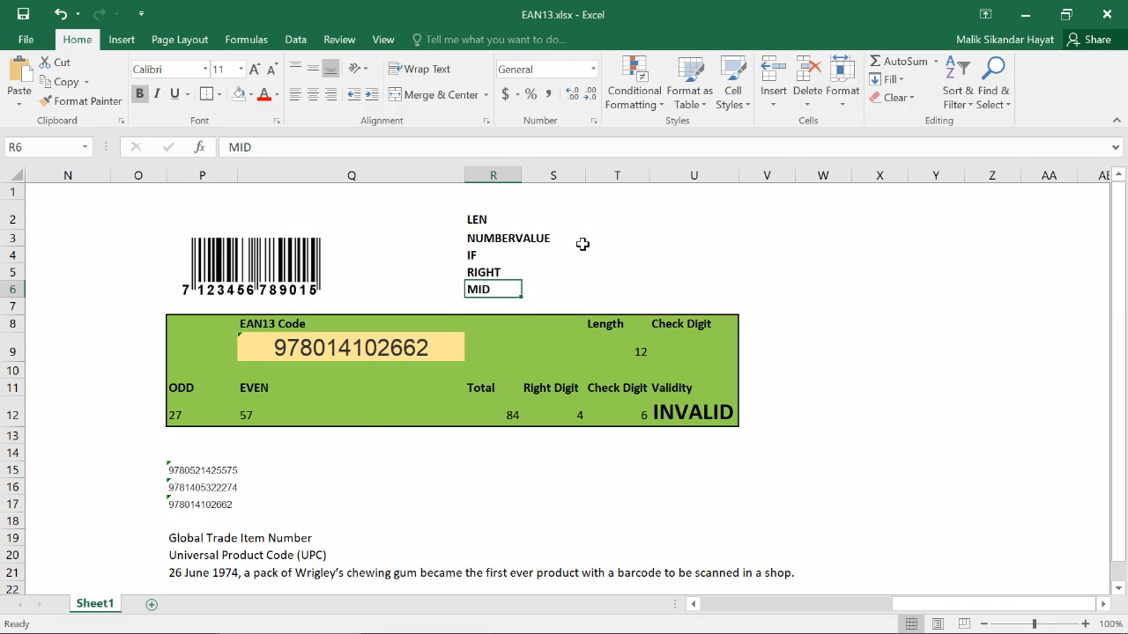
Step: Inspect the ODD formula in P12 and the start position of its first MID function, leaving the formula as it is
click(182, 415)
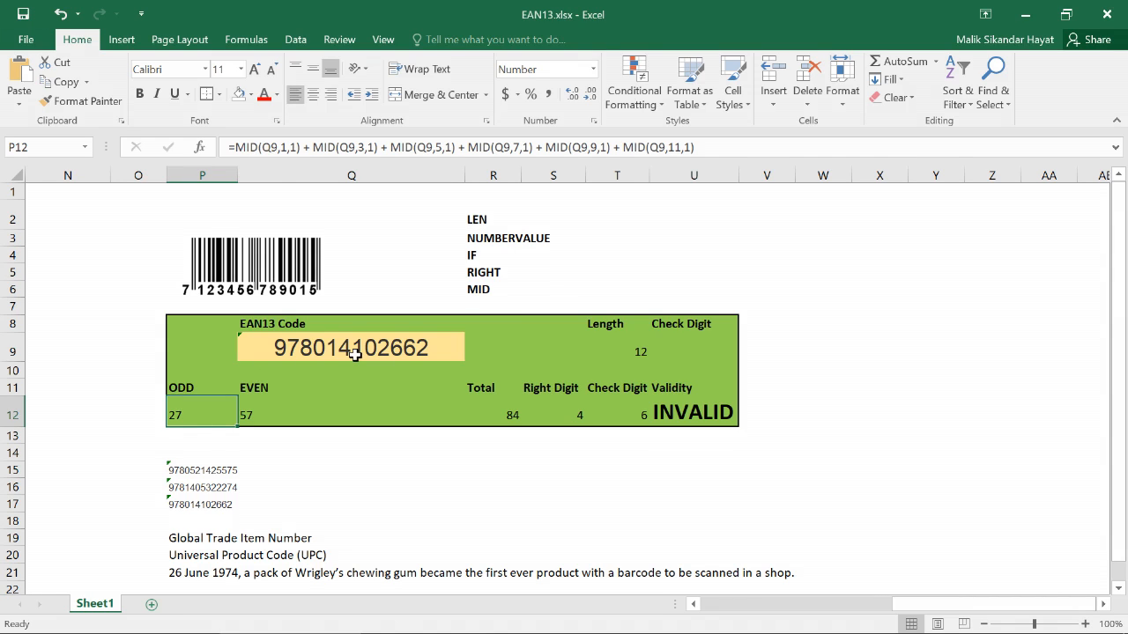
click(278, 146)
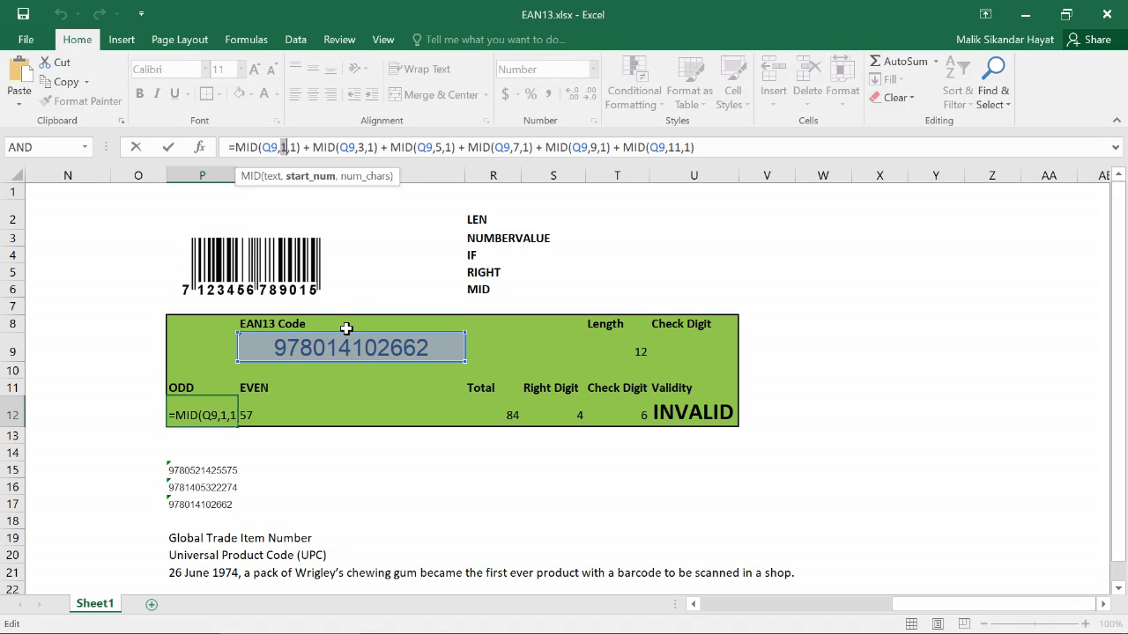
key(Escape)
Step: Inspect the EVEN formula in Q12, including the closing bracket and the multiplication by 3
click(253, 412)
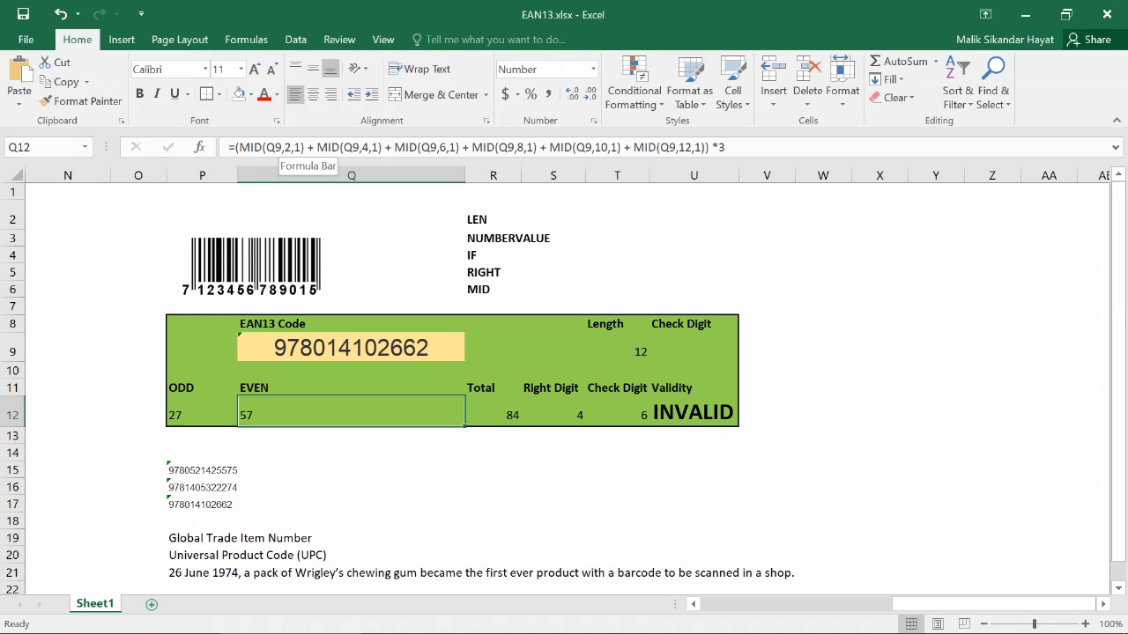
drag(714, 148, 705, 148)
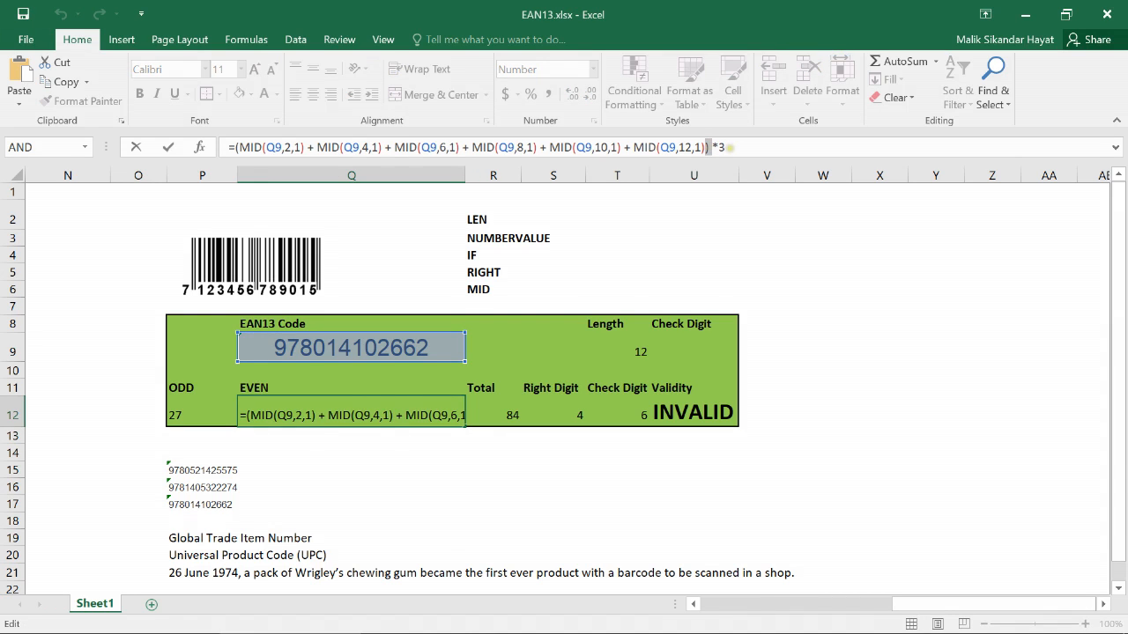
click(729, 148)
key(Escape)
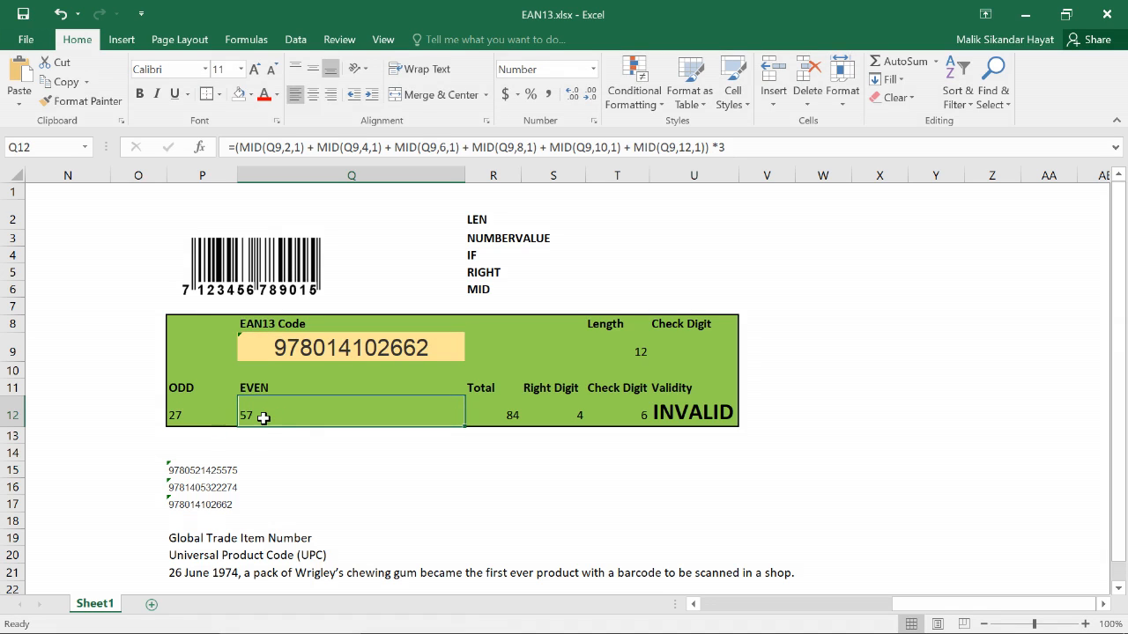
Step: Inspect the Total formula in R12 and the RIGHT formula under Right Digit in S12
click(500, 407)
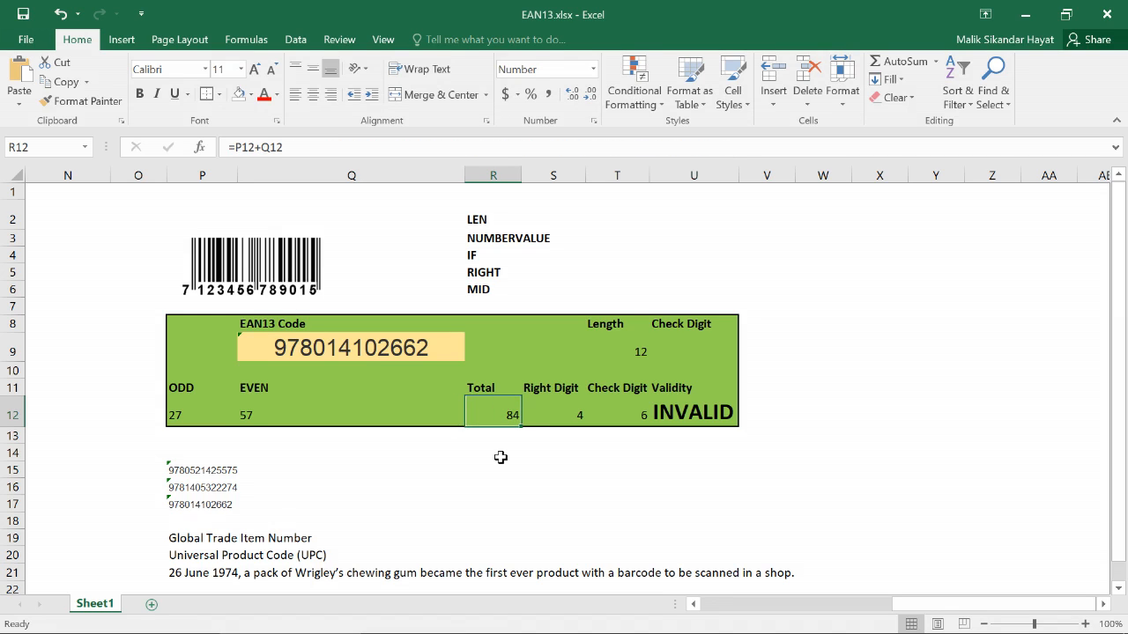
key(F2)
key(Escape)
click(555, 412)
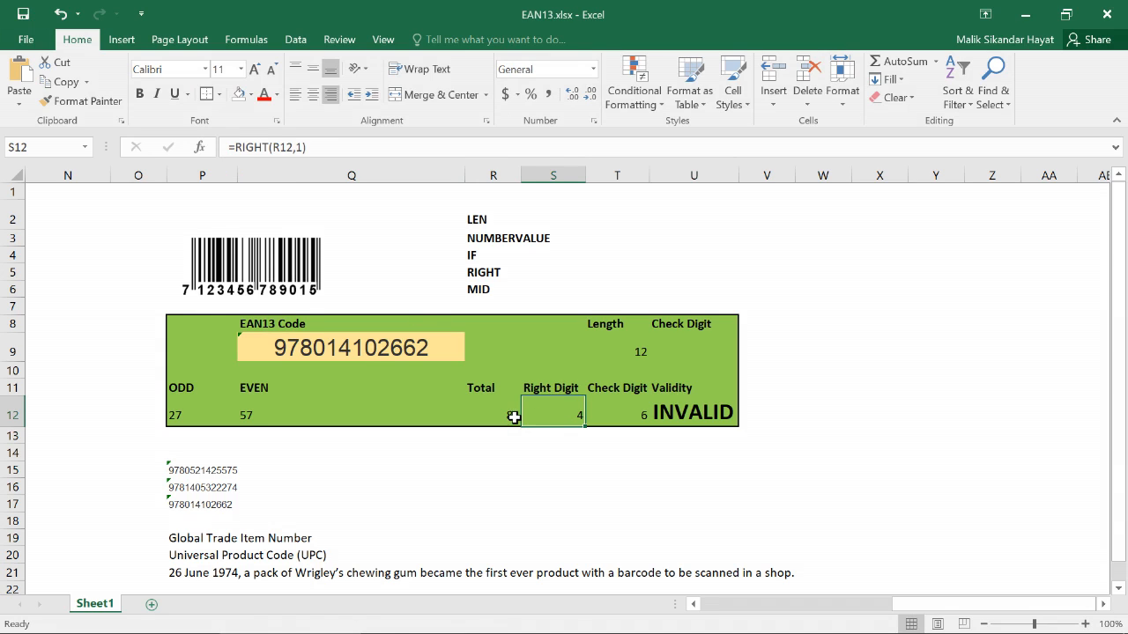
Step: Inspect the IF formula under Check Digit in T12, including its 10-S12 part
click(626, 414)
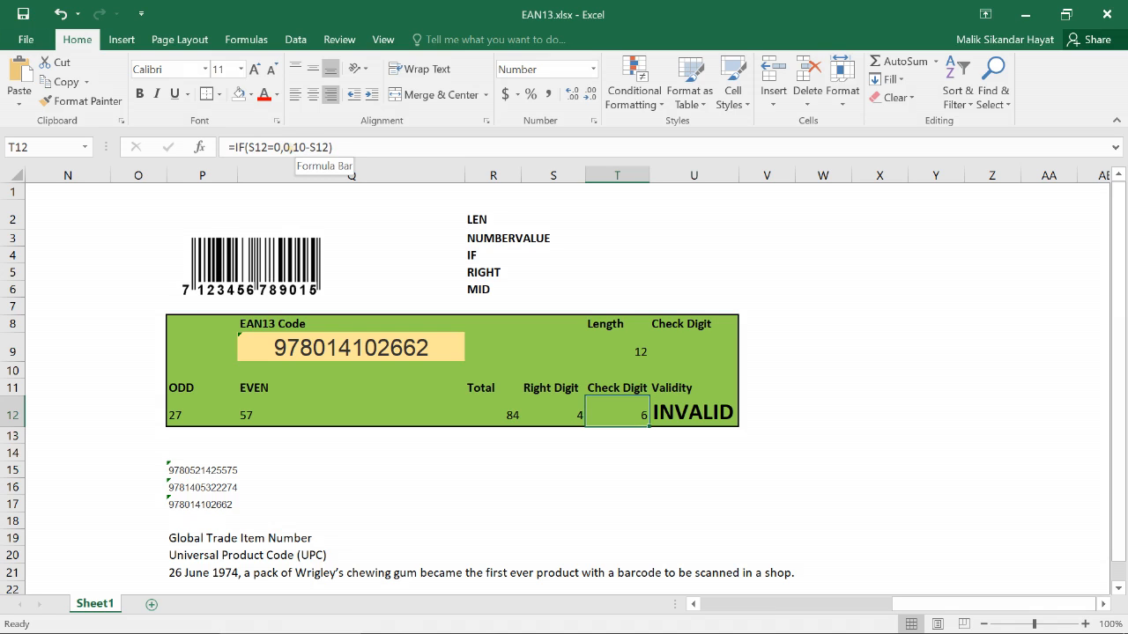
drag(291, 147, 315, 147)
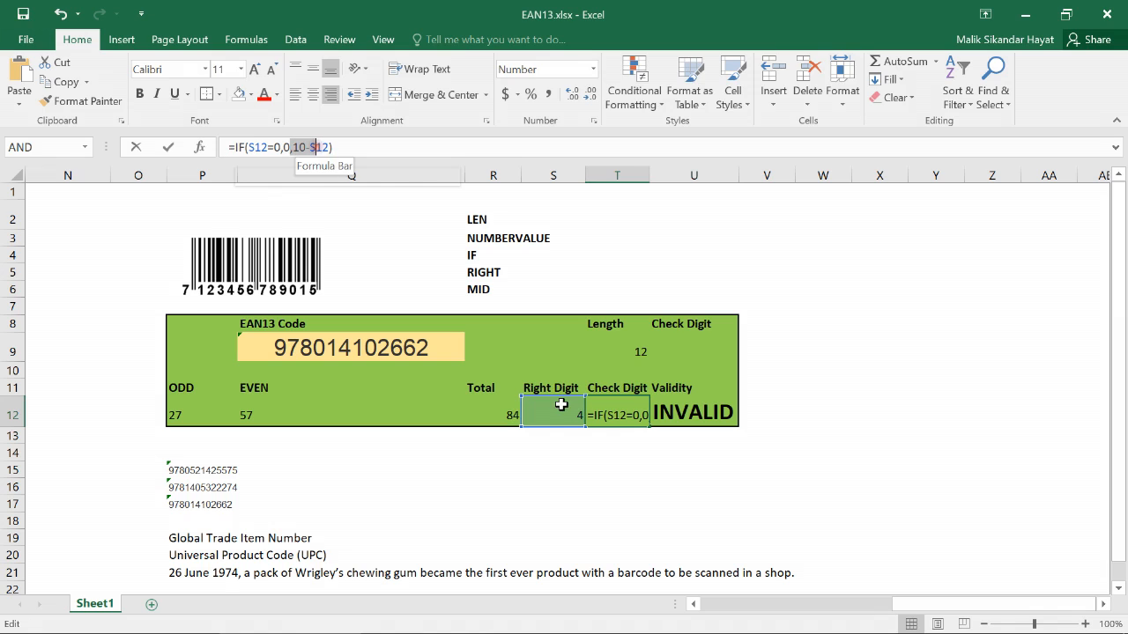
key(Escape)
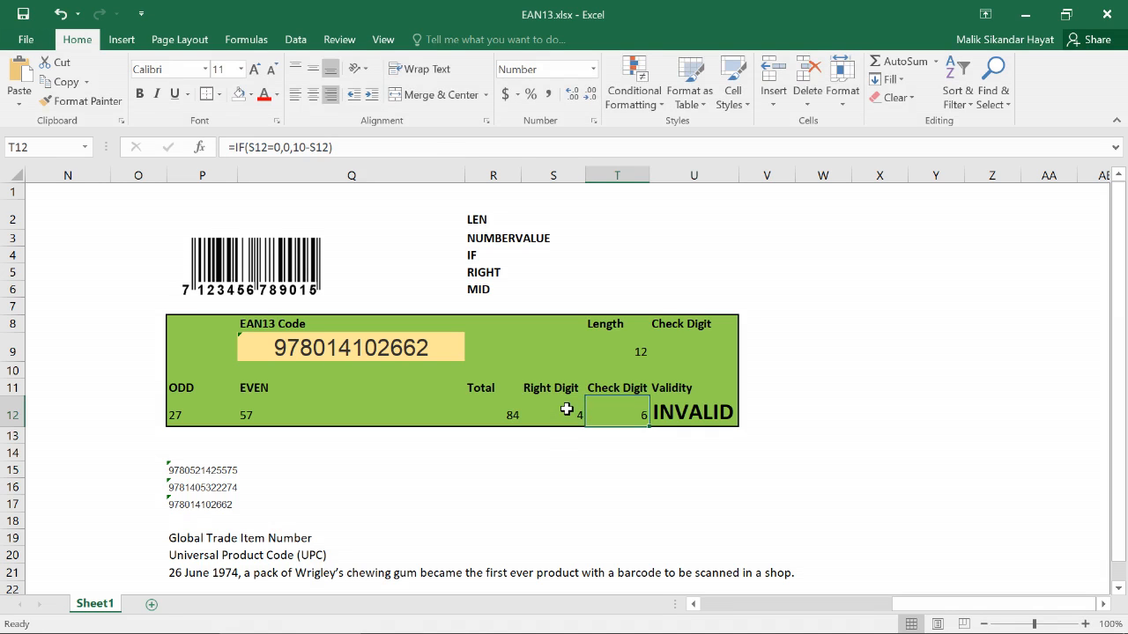
click(423, 348)
double_click(446, 352)
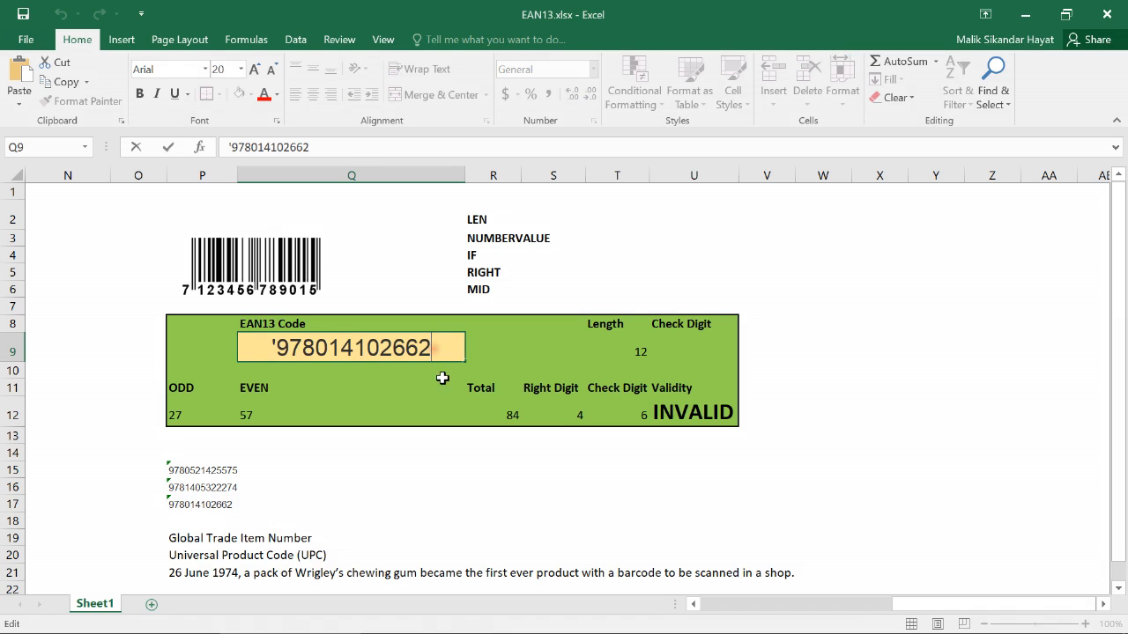
text(6)
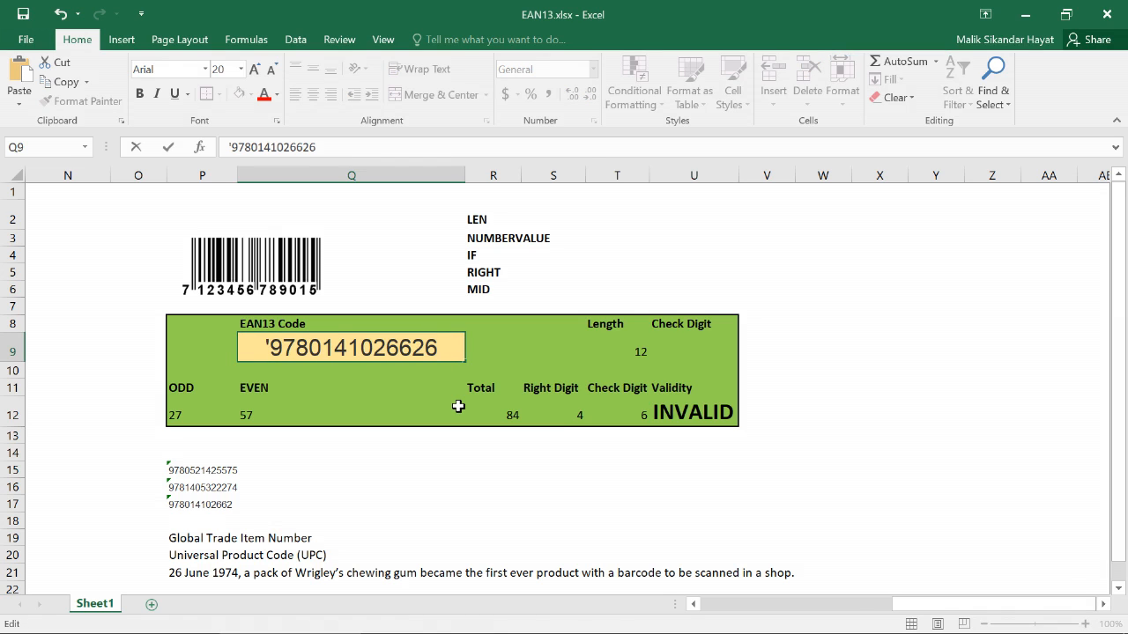
key(Return)
key(Up)
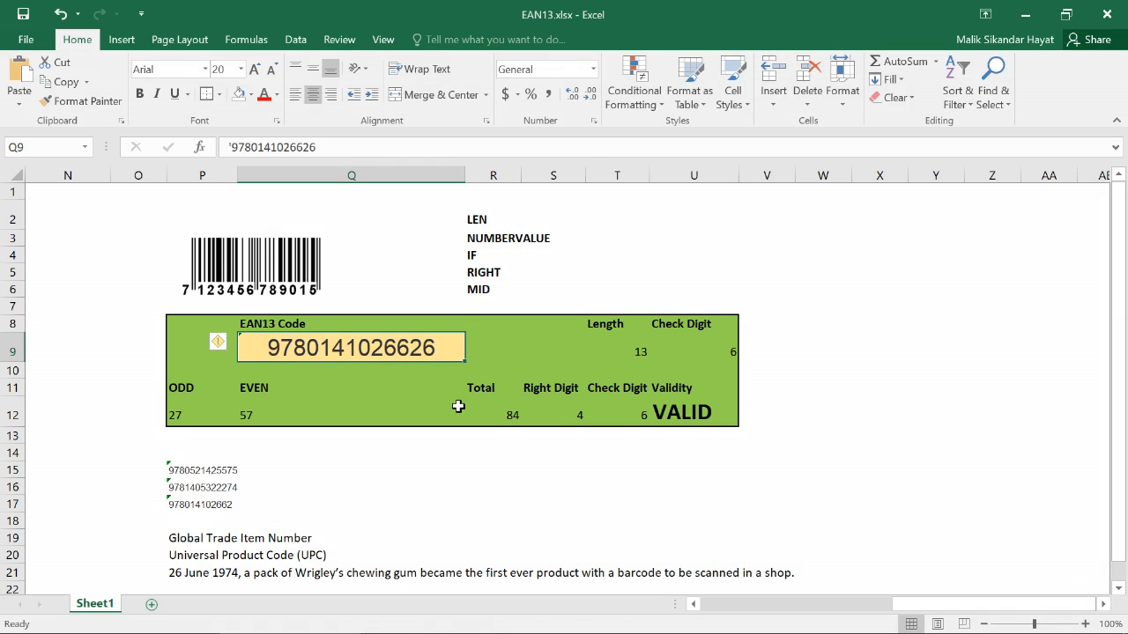
Step: Center the Validity result in U12 horizontally and view the check digit formula in U9
click(696, 414)
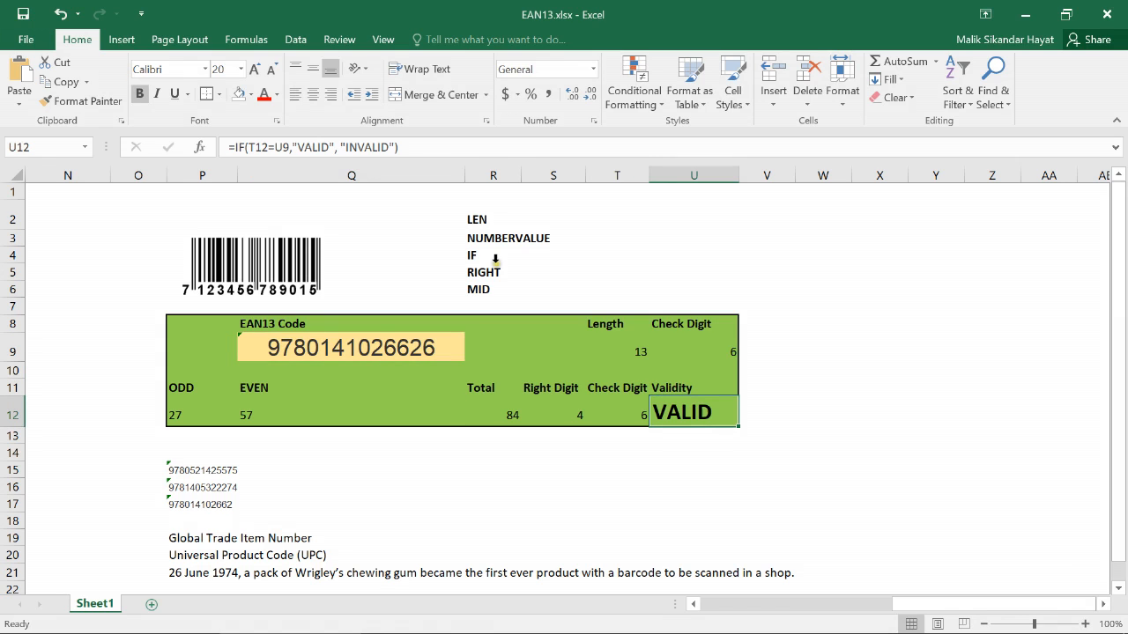
click(313, 95)
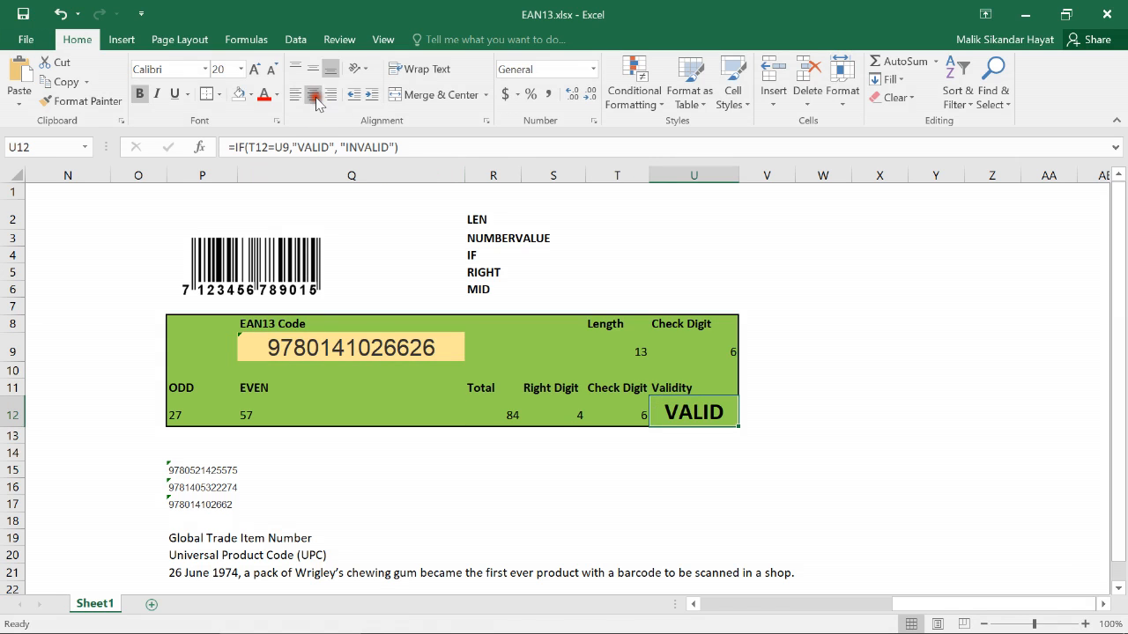
click(717, 353)
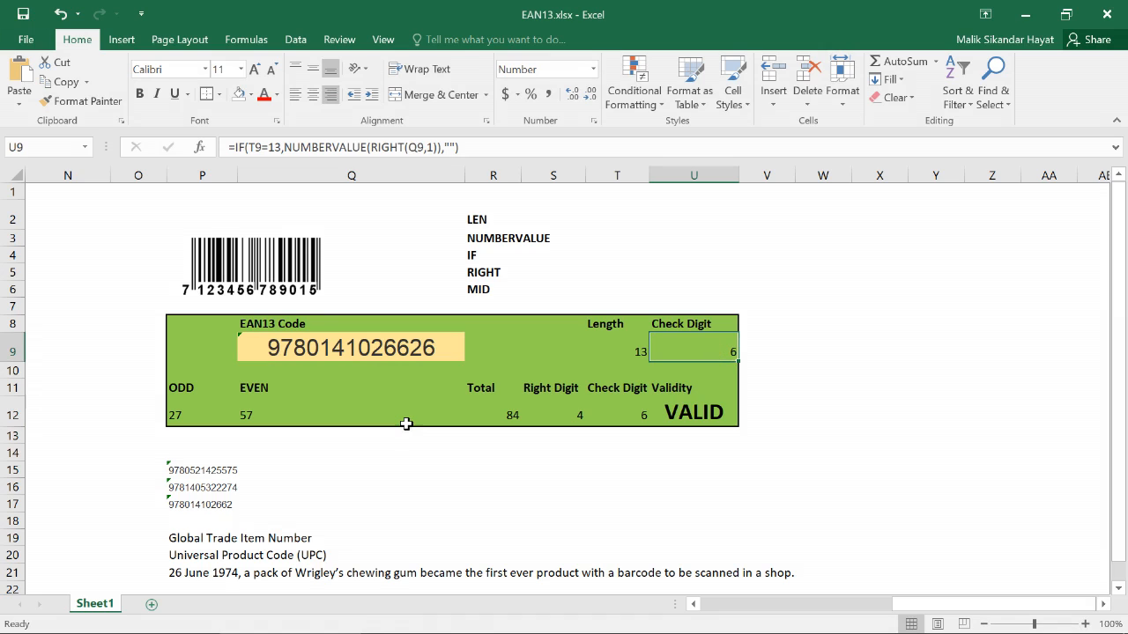
click(181, 471)
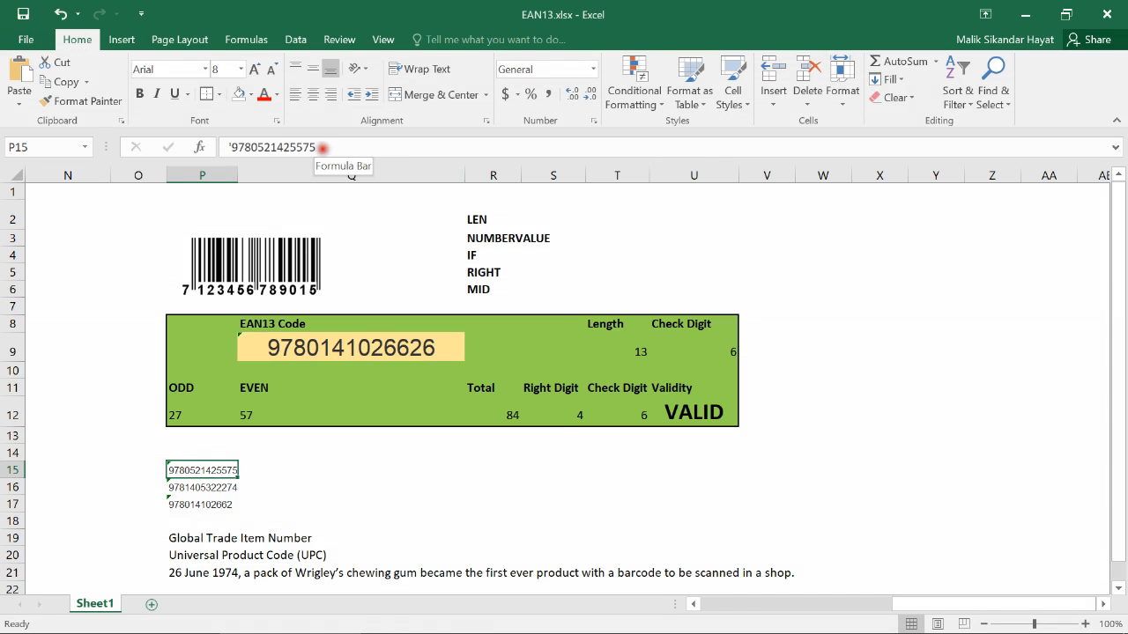
drag(321, 148, 221, 148)
key(ctrl+c)
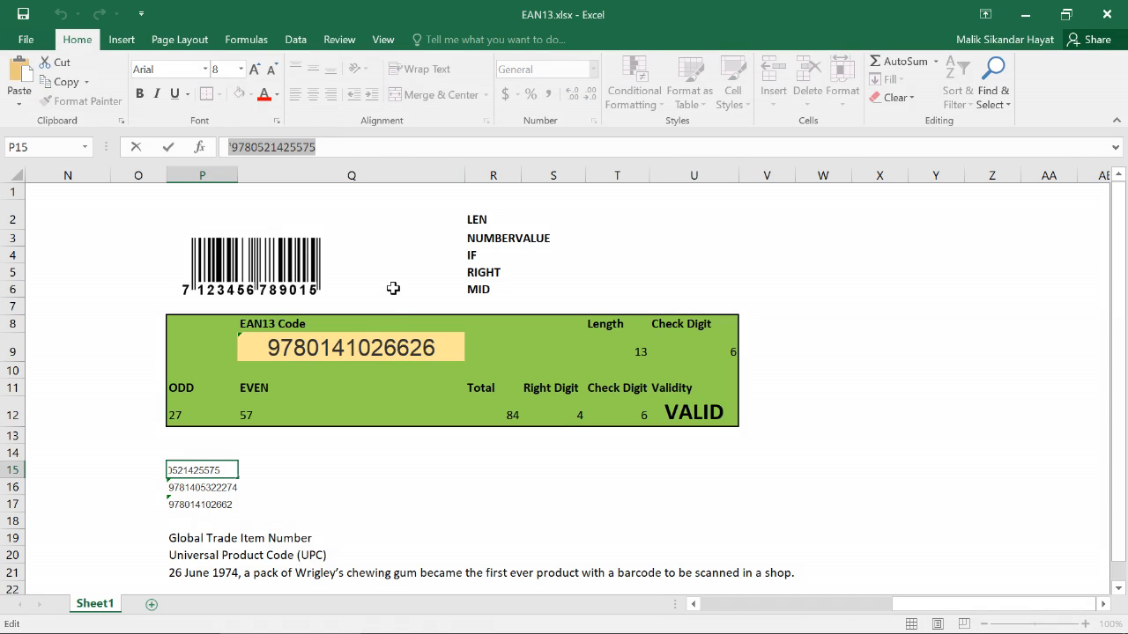
click(365, 344)
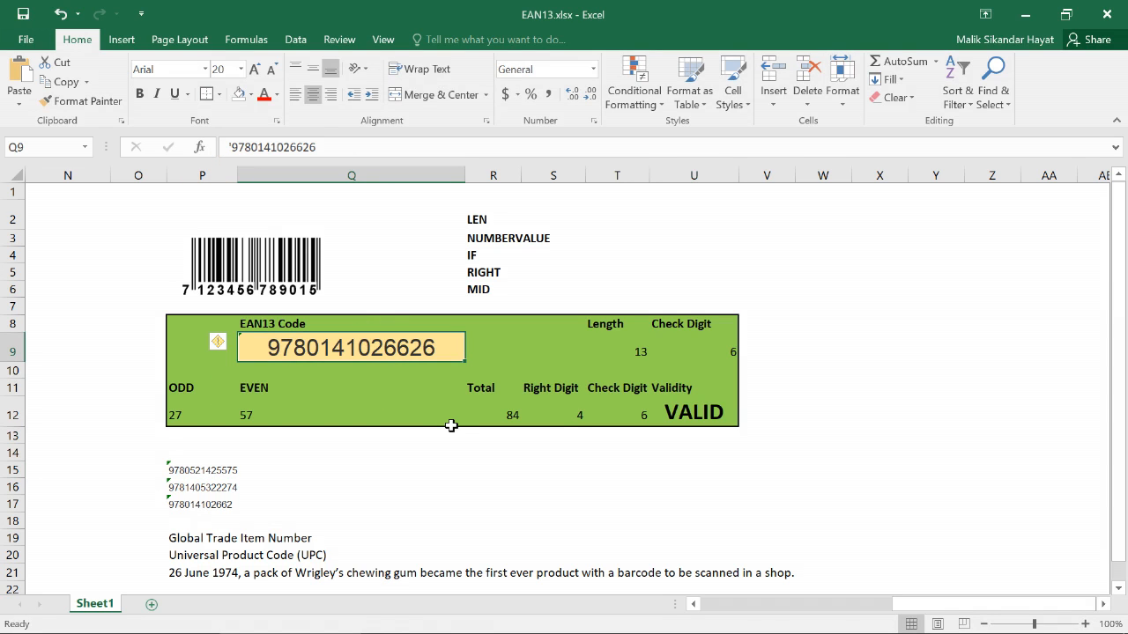
key(ctrl+v)
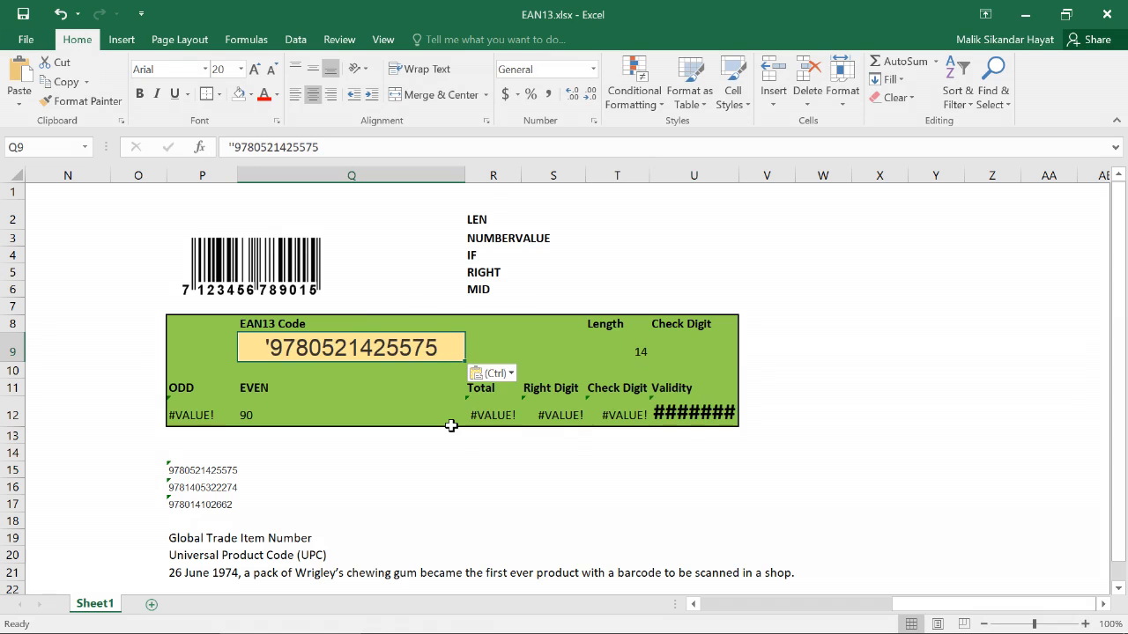
click(504, 374)
click(493, 413)
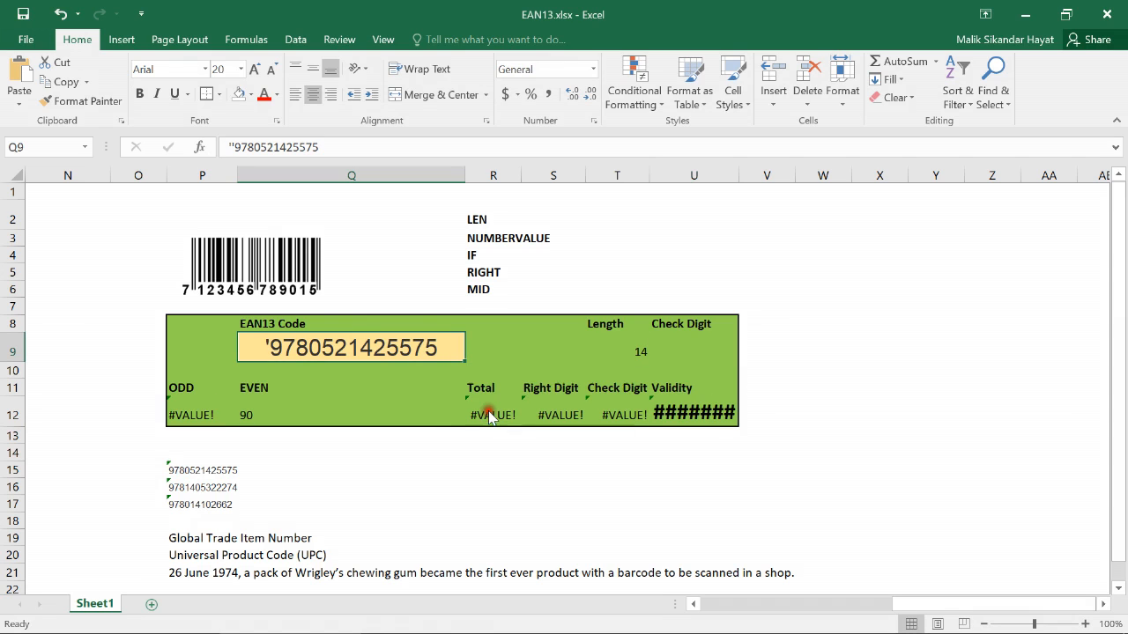
double_click(274, 344)
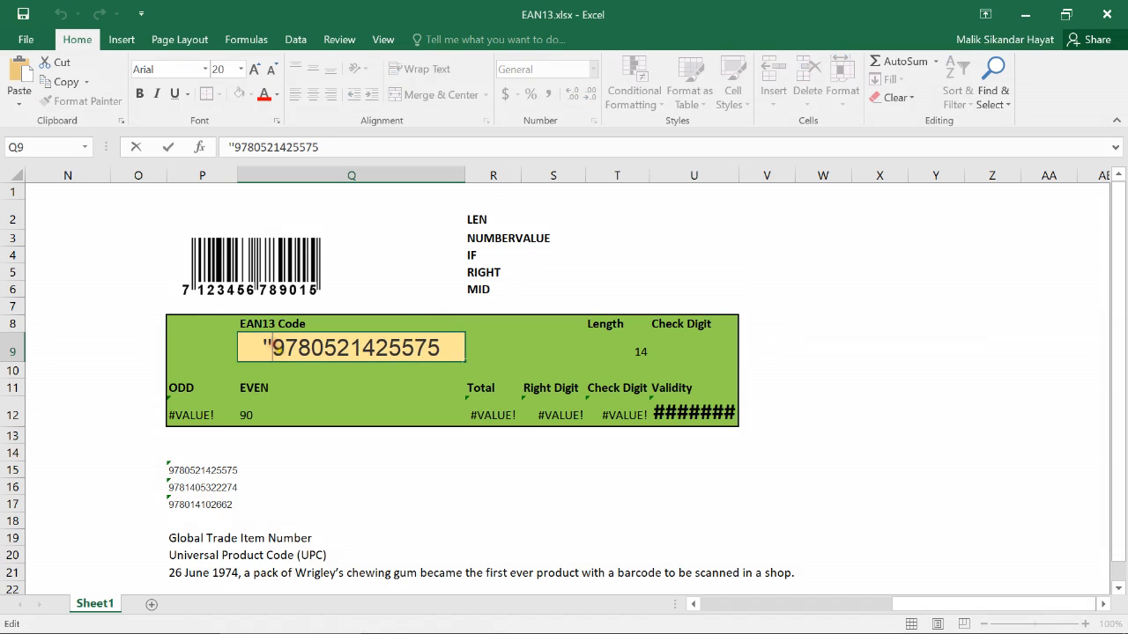
key(BackSpace)
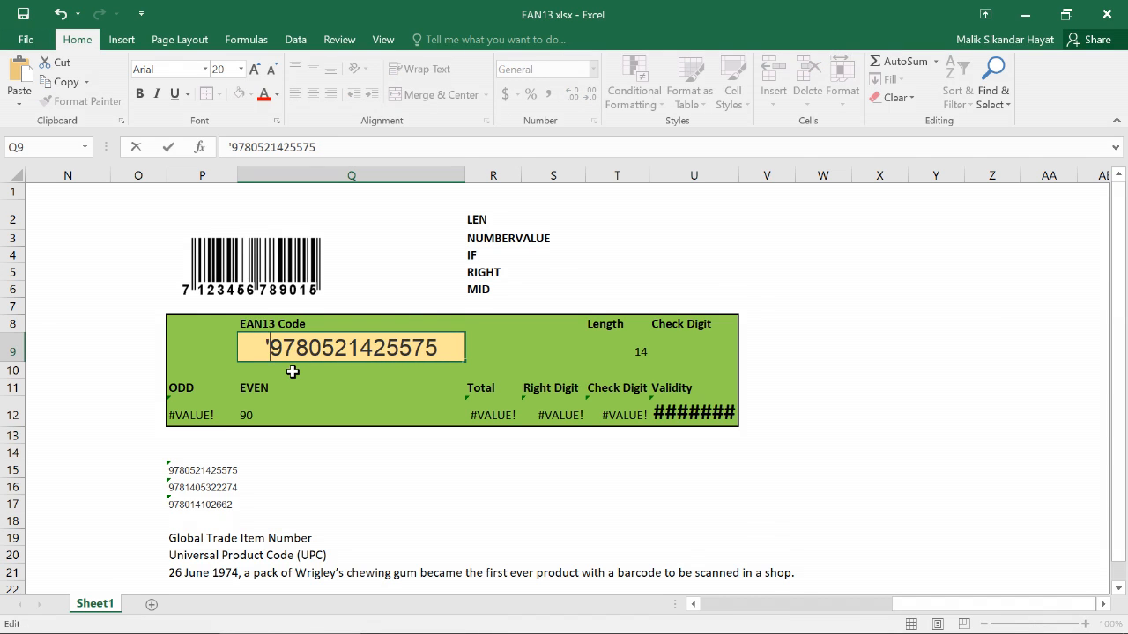
key(Return)
key(Up)
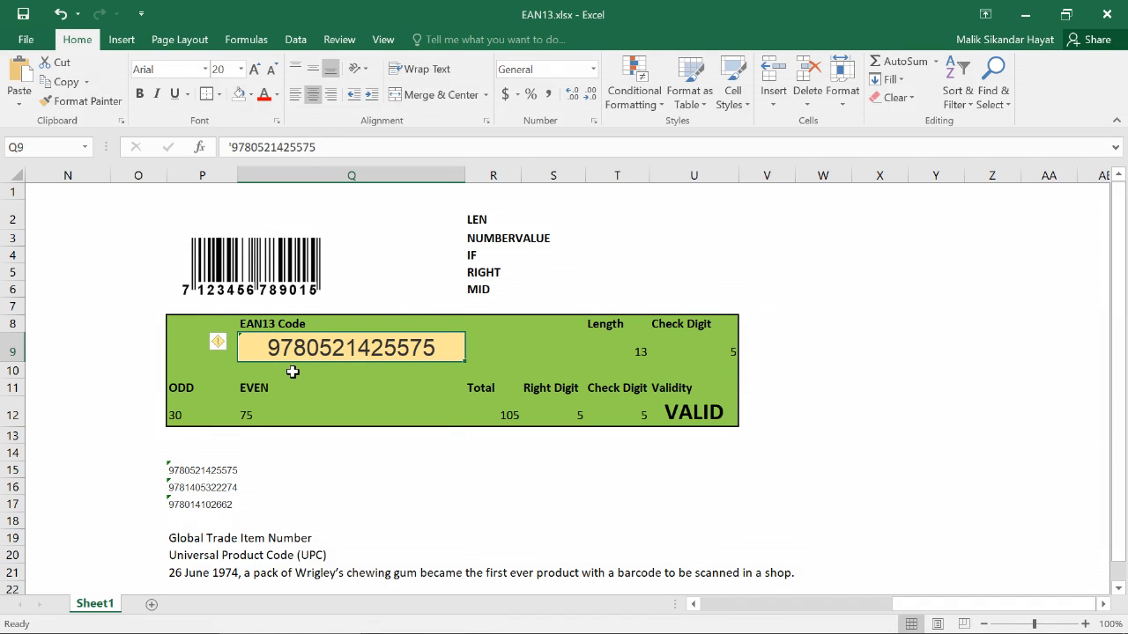
Step: Review the calculated check digit in T12, the LEN formula in T9 and the code in Q9
click(643, 419)
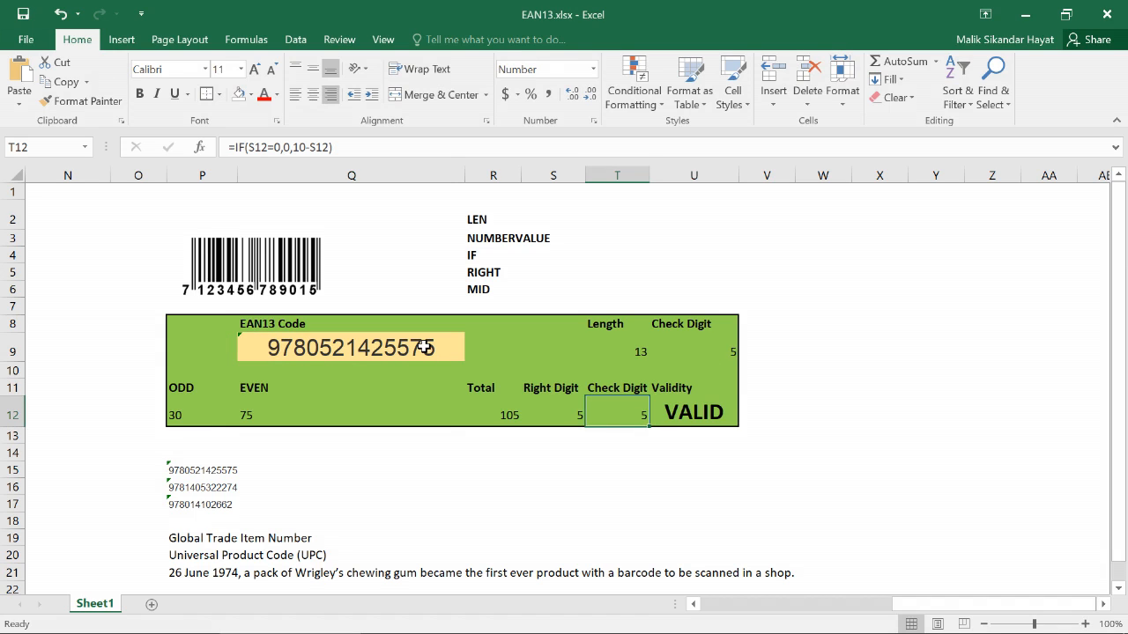
click(622, 354)
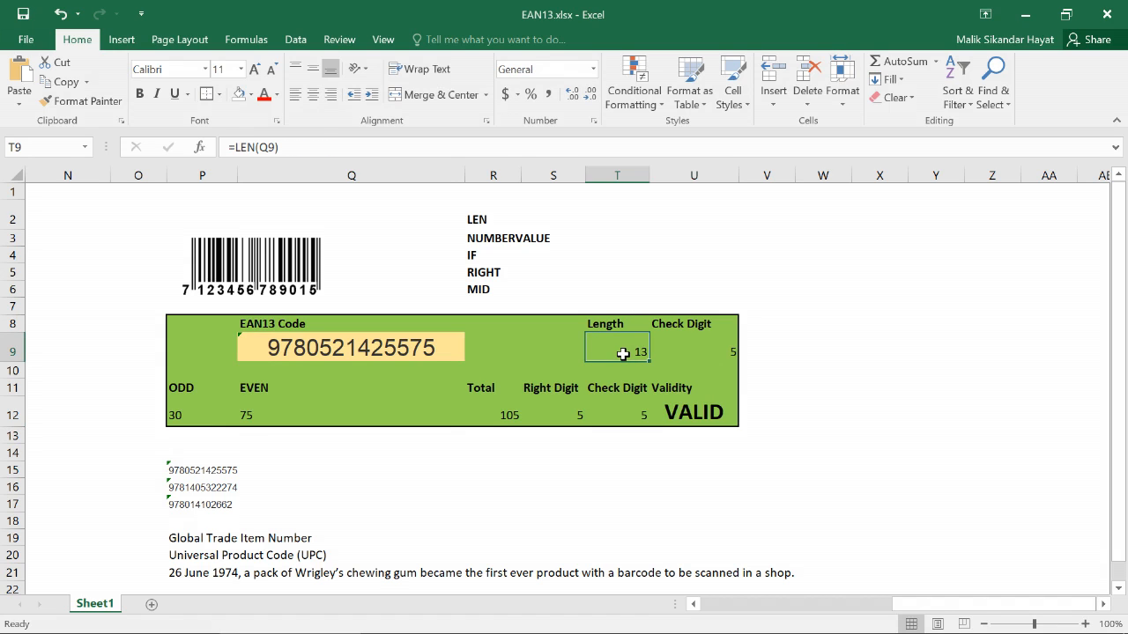
click(728, 350)
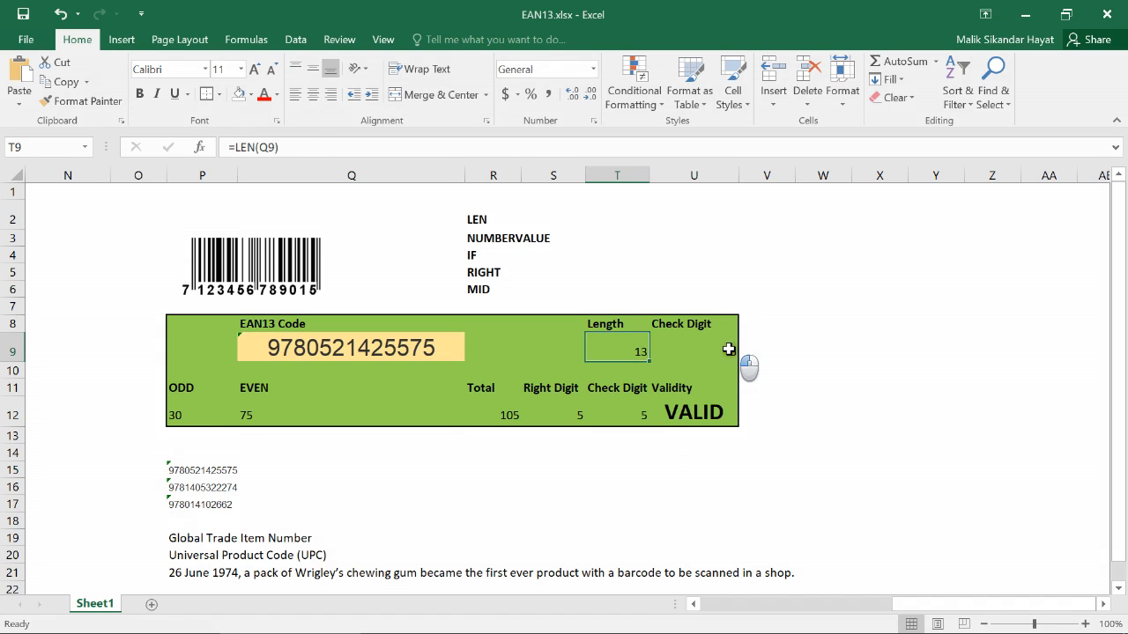
click(429, 348)
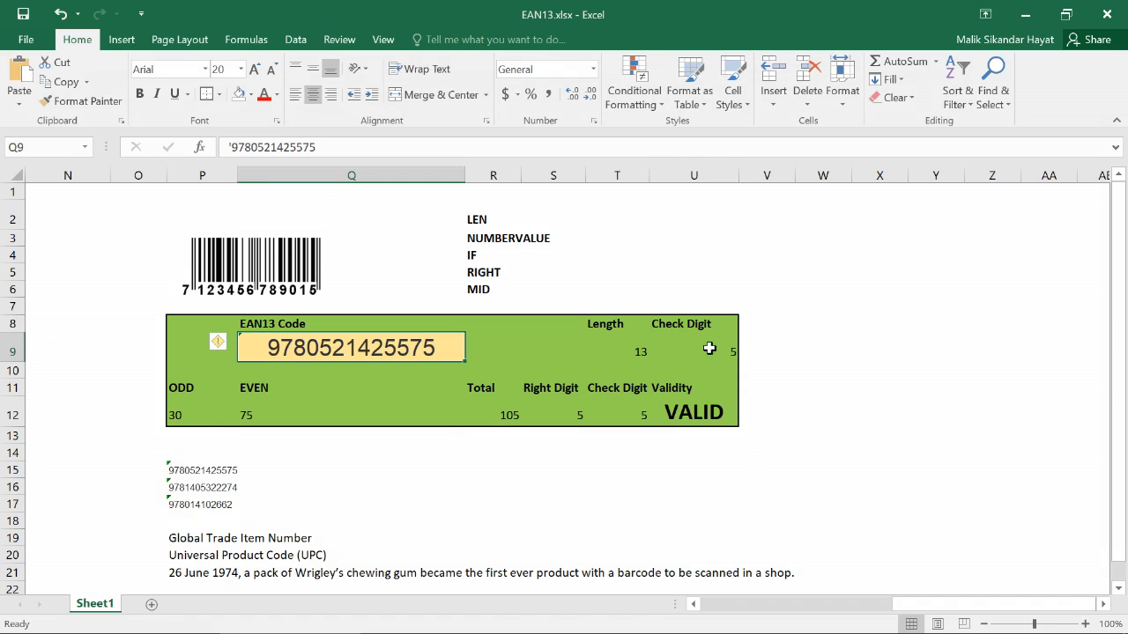
Step: Examine the check digit formula in U9, highlighting its NUMBERVALUE(RIGHT(Q9,1)) part
click(726, 351)
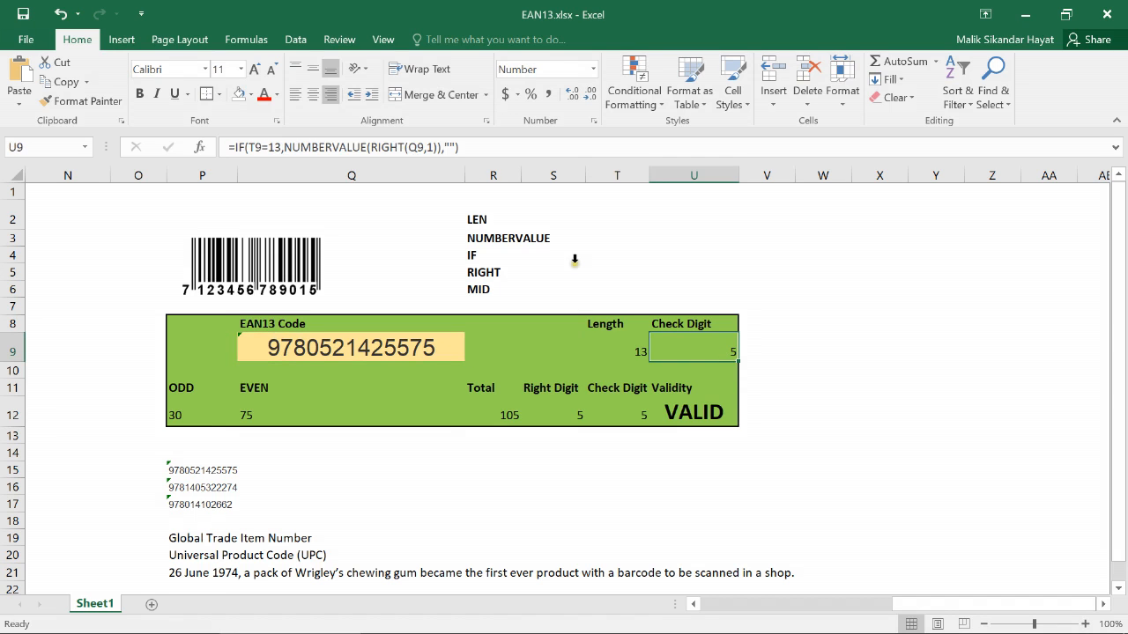
double_click(385, 147)
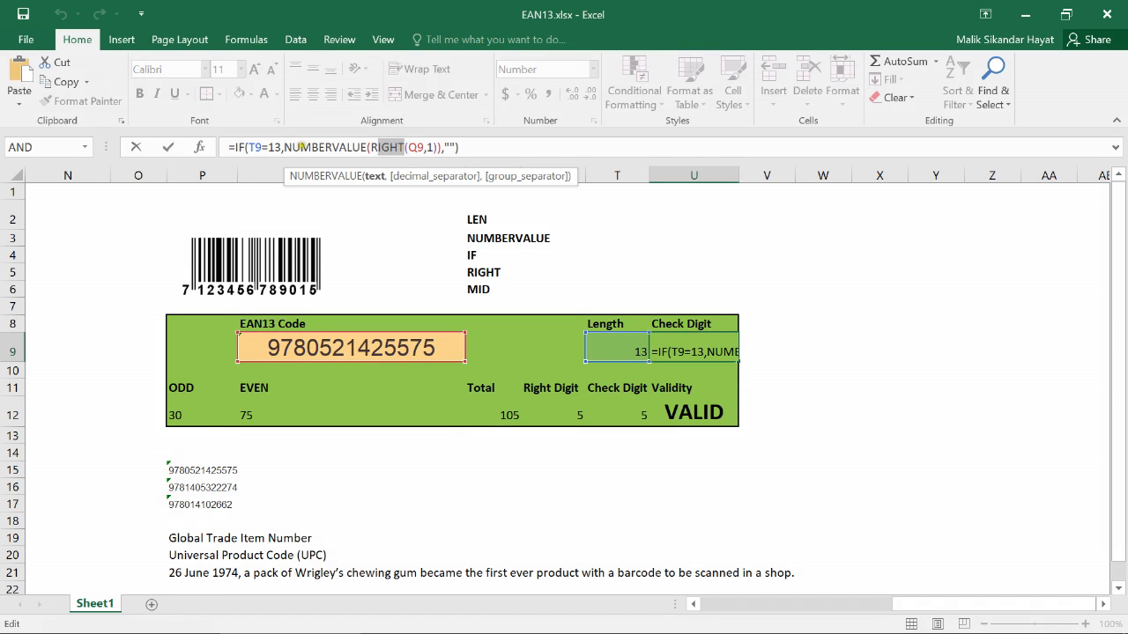
drag(283, 147, 439, 147)
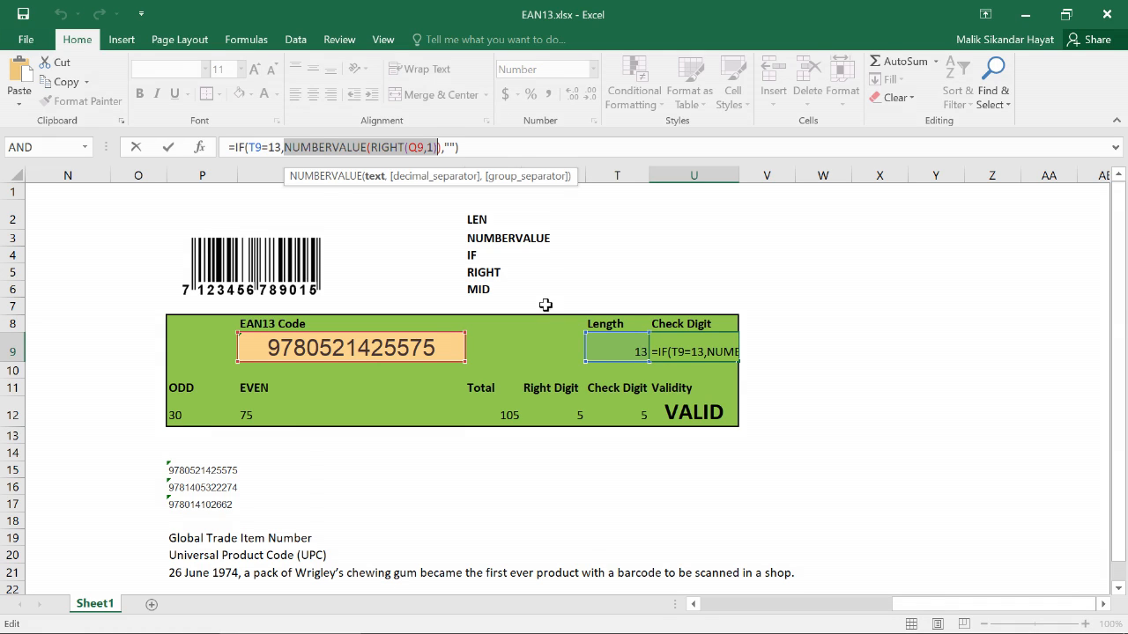
key(Return)
double_click(417, 347)
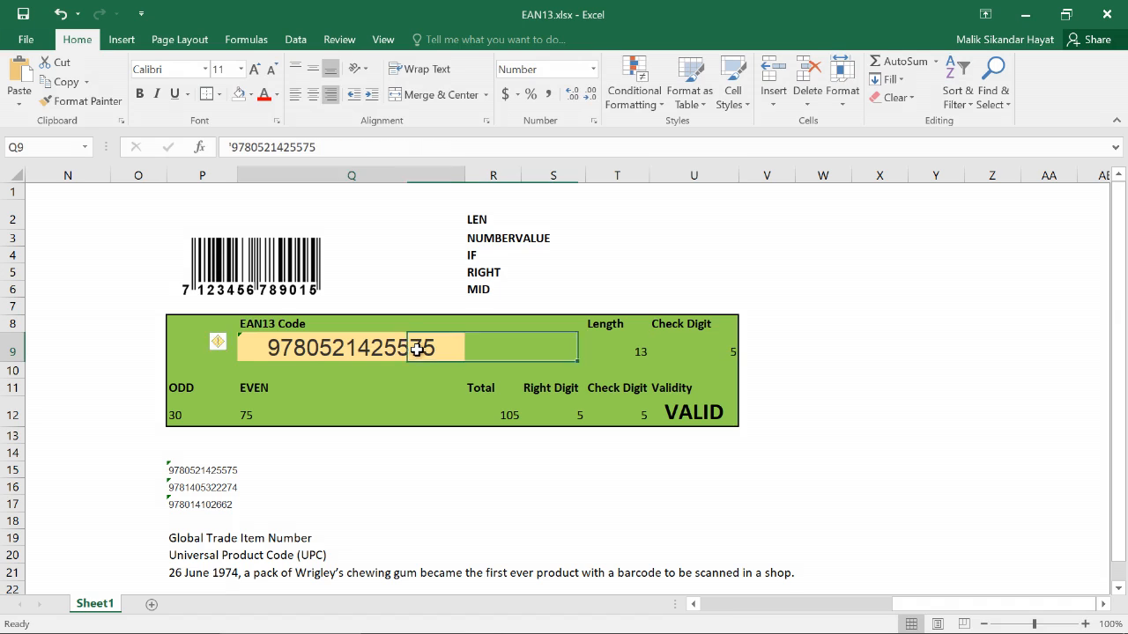
drag(426, 348, 449, 348)
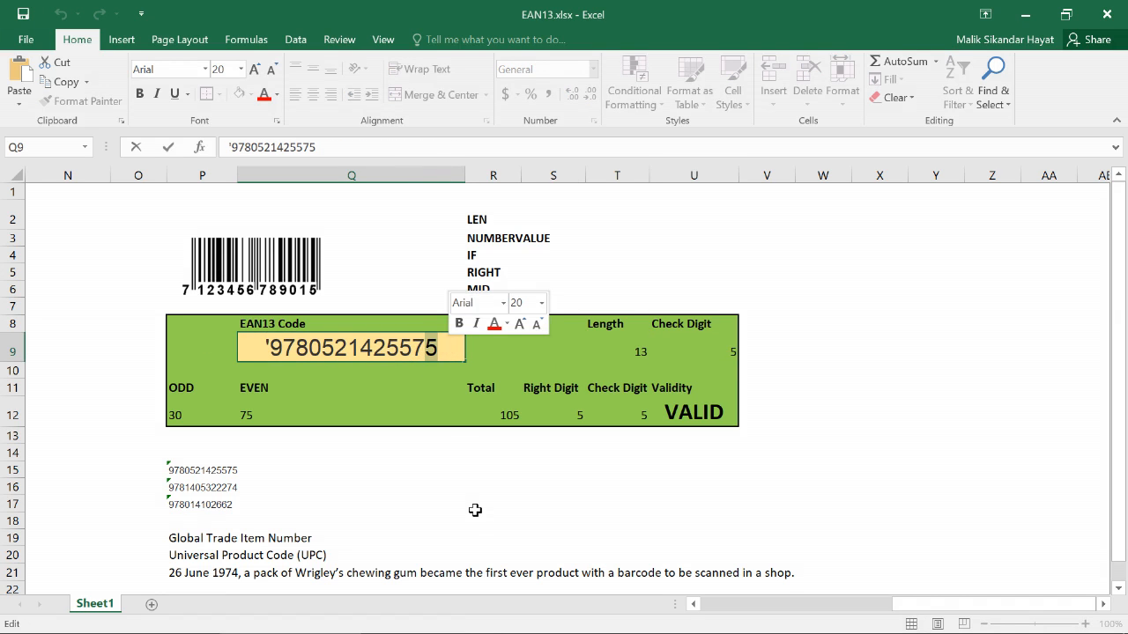
key(BackSpace)
key(Return)
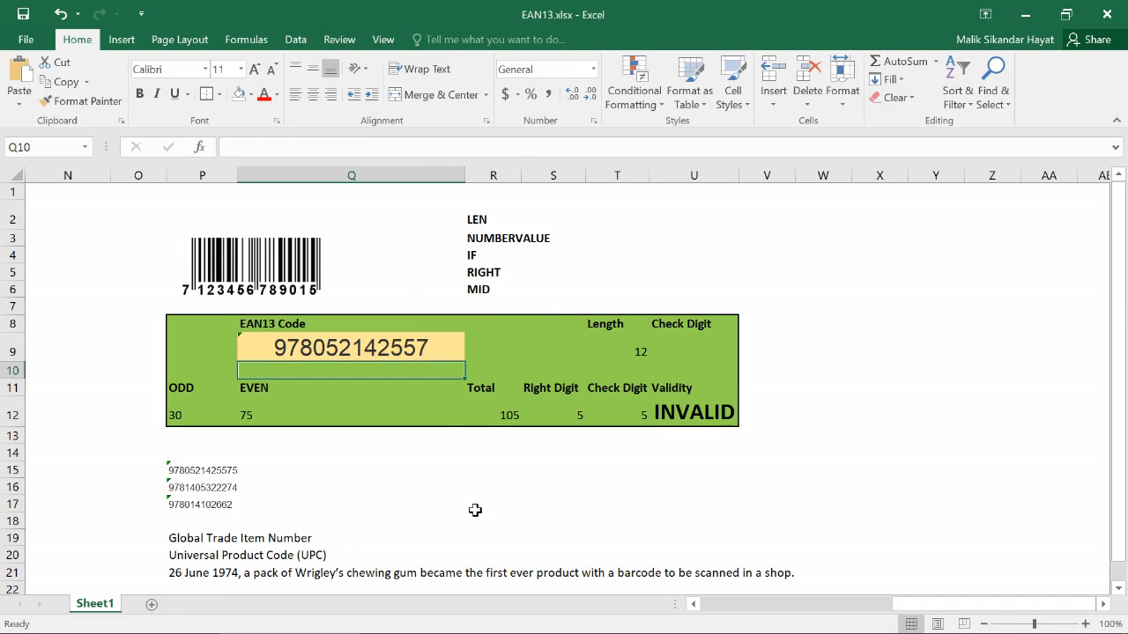
click(701, 355)
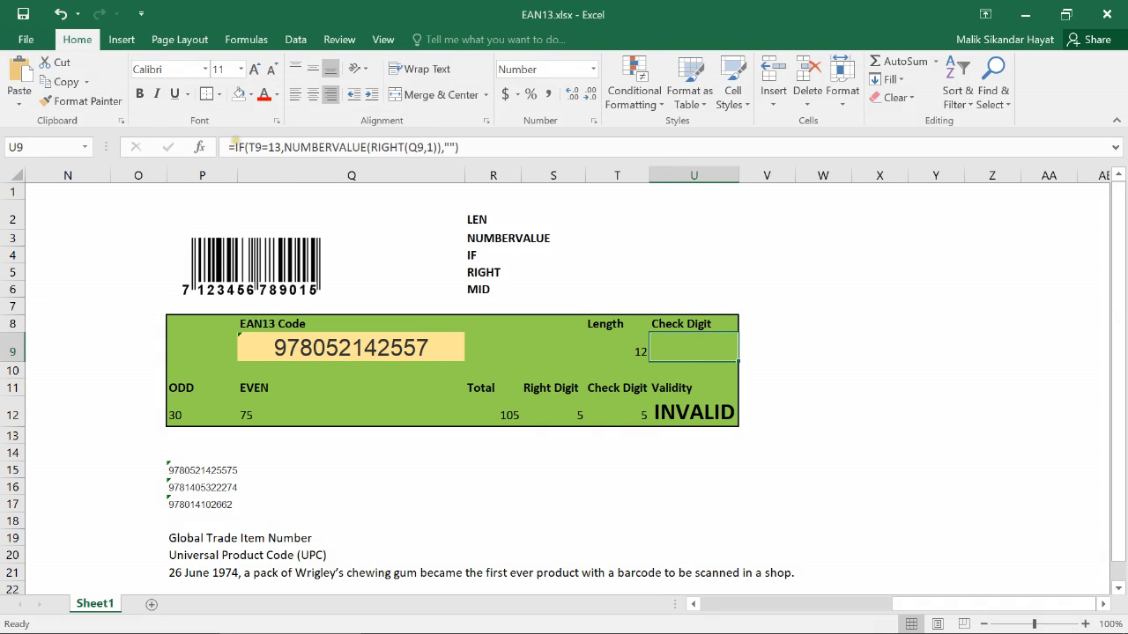
click(630, 418)
click(429, 353)
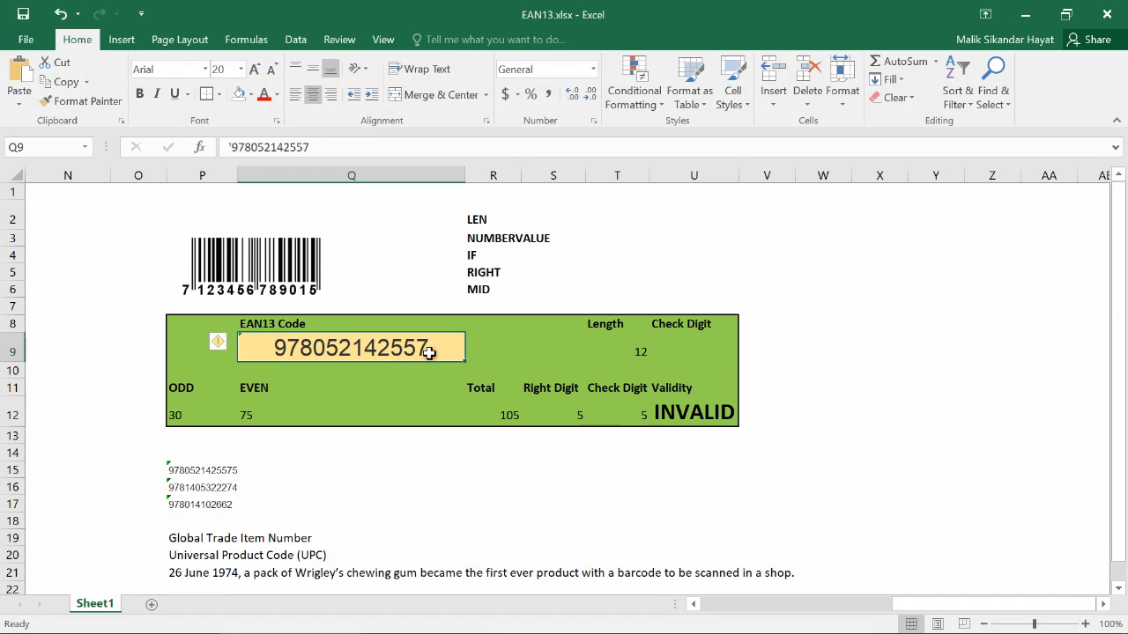
double_click(429, 353)
text(5)
key(Return)
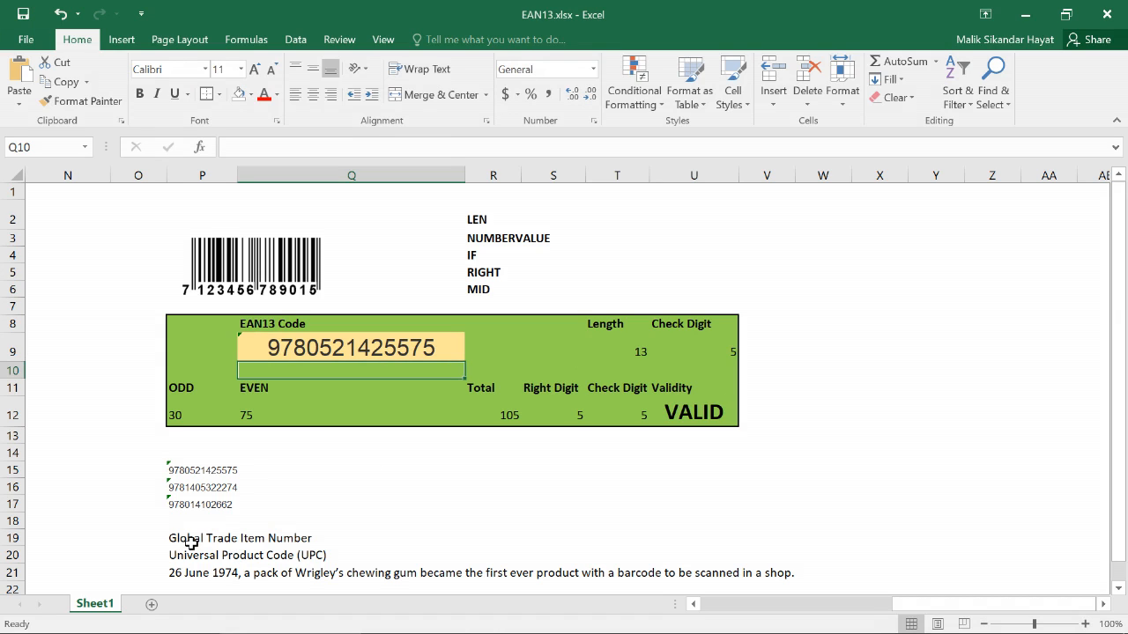
Step: Read the notes in rows 20 and 21 on the Universal Product Code and the first product scanned with a barcode
click(347, 554)
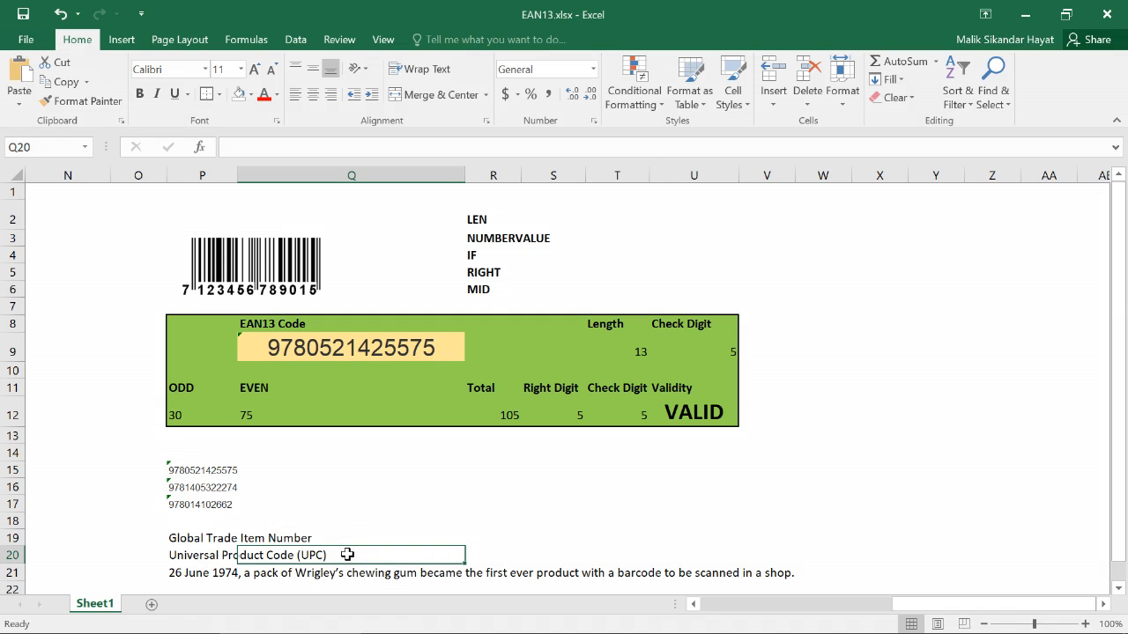
key(Down)
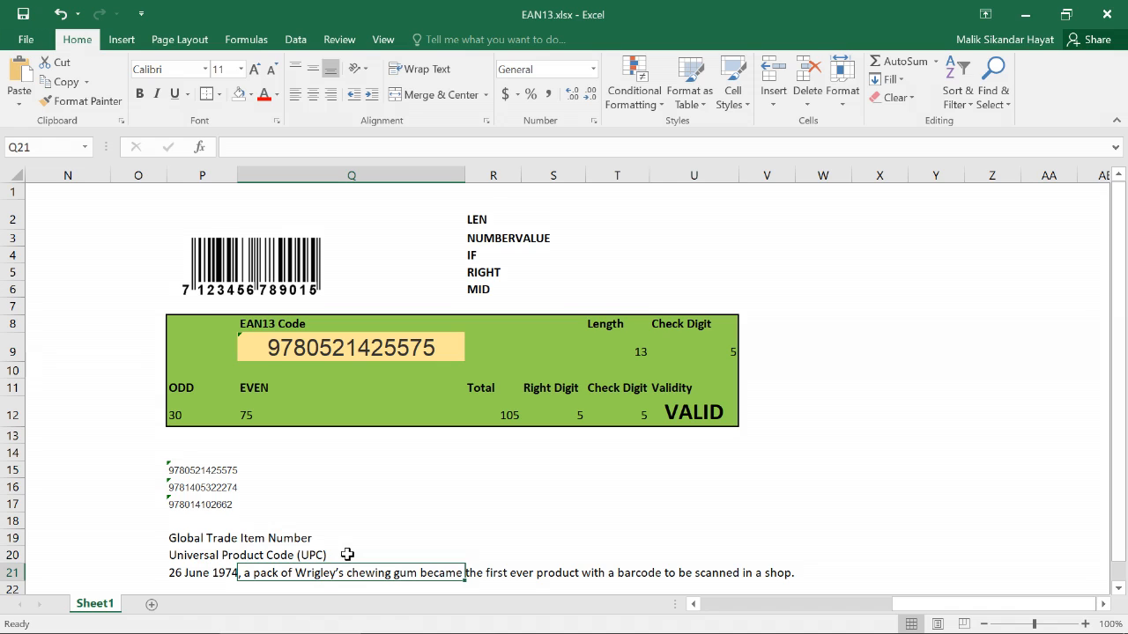
key(Left)
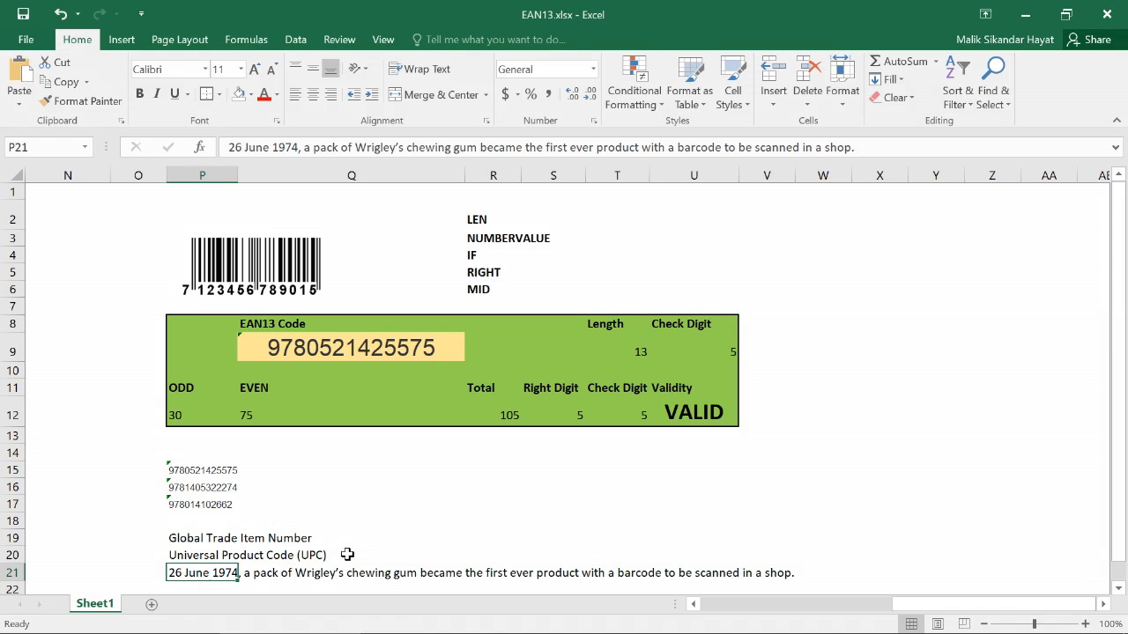
key(Right)
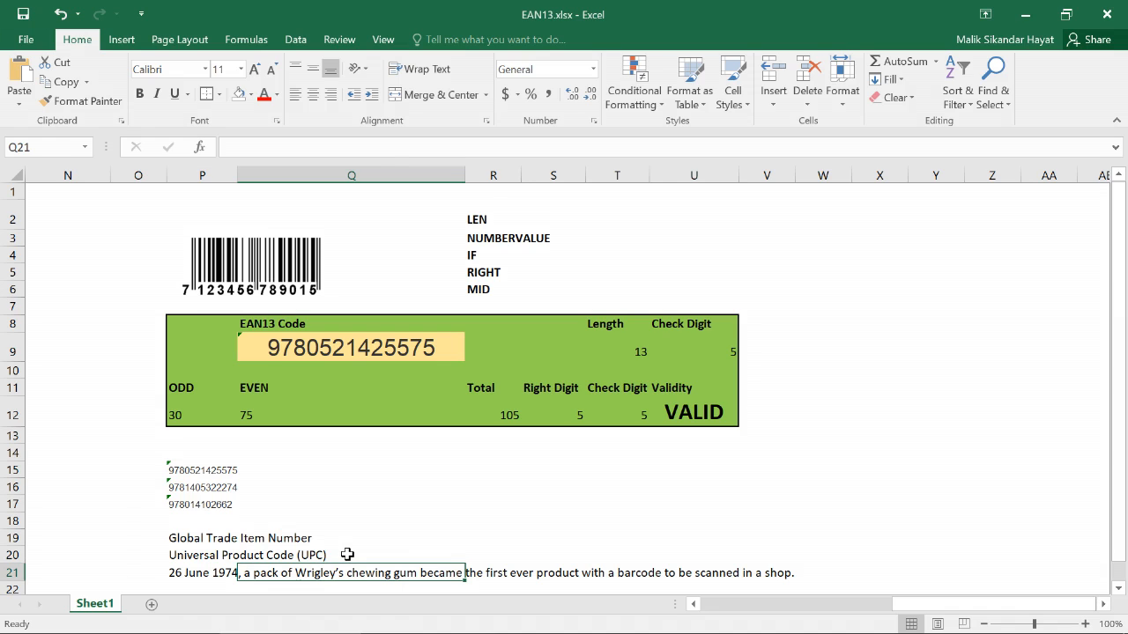
key(Up)
key(Up)
key(Up)
key(Up)
key(Up)
key(Up)
key(Up)
key(Up)
key(Up)
key(Up)
key(Up)
key(Up)
key(Up)
key(Up)
key(Up)
key(Up)
key(Up)
key(Up)
key(Up)
key(Up)
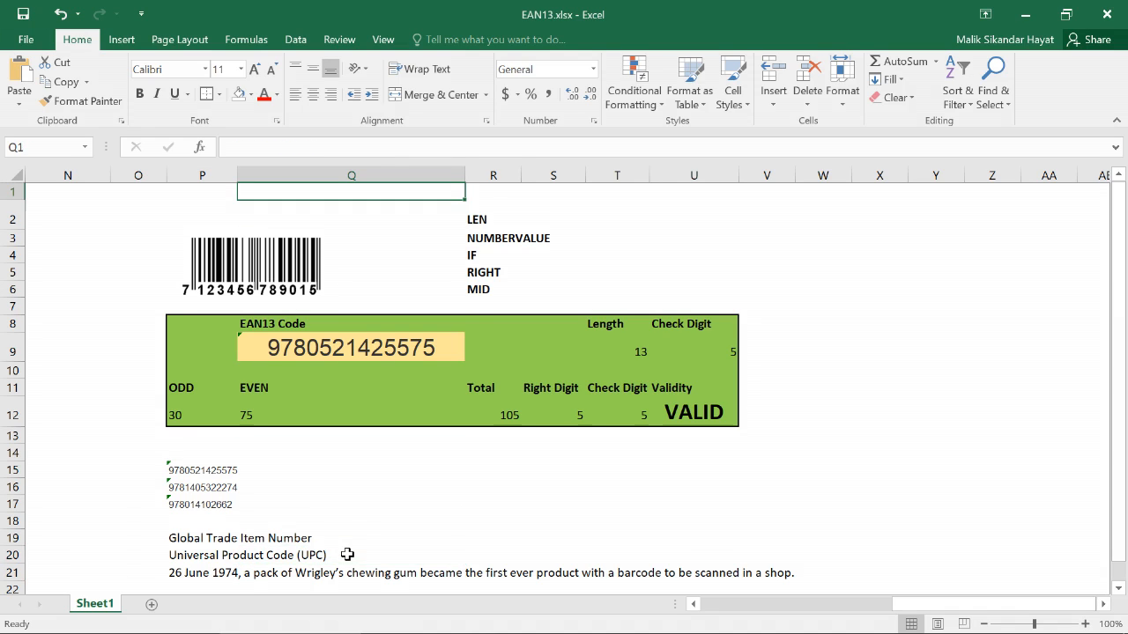
Step: View the sample code in P17, the validity IF formula in U12 and the check digit formula in T12
click(218, 504)
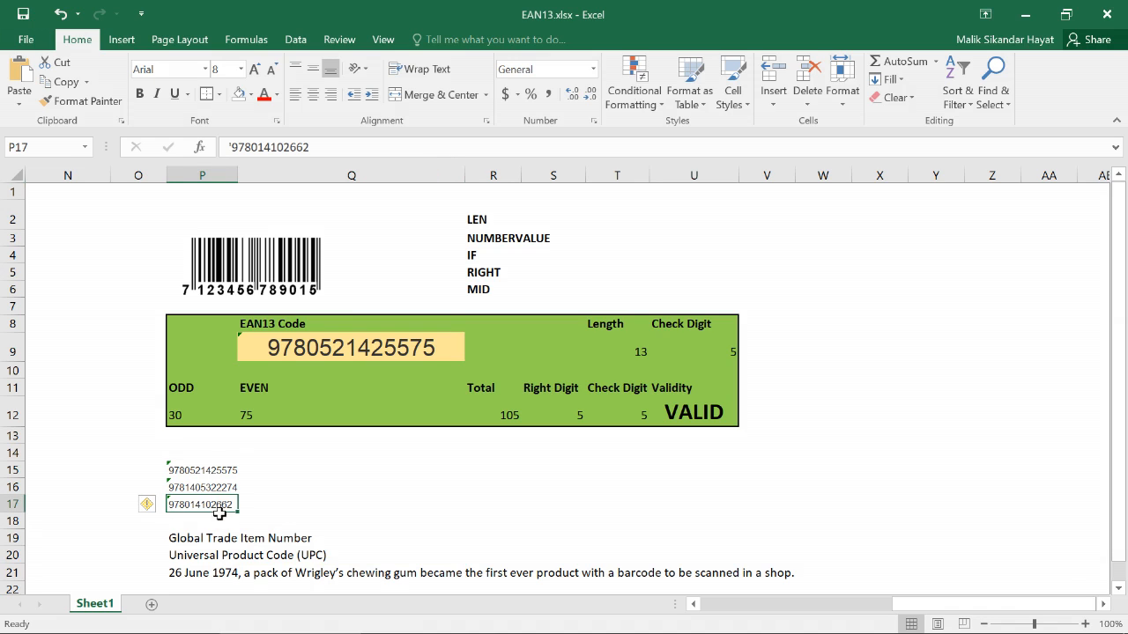
click(648, 413)
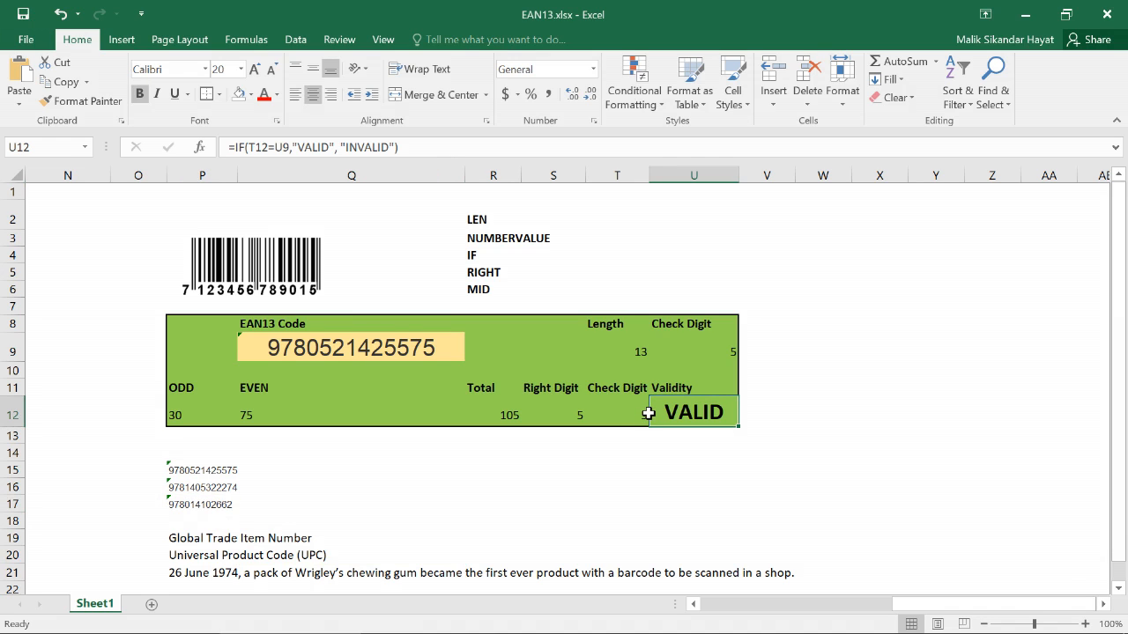
key(Left)
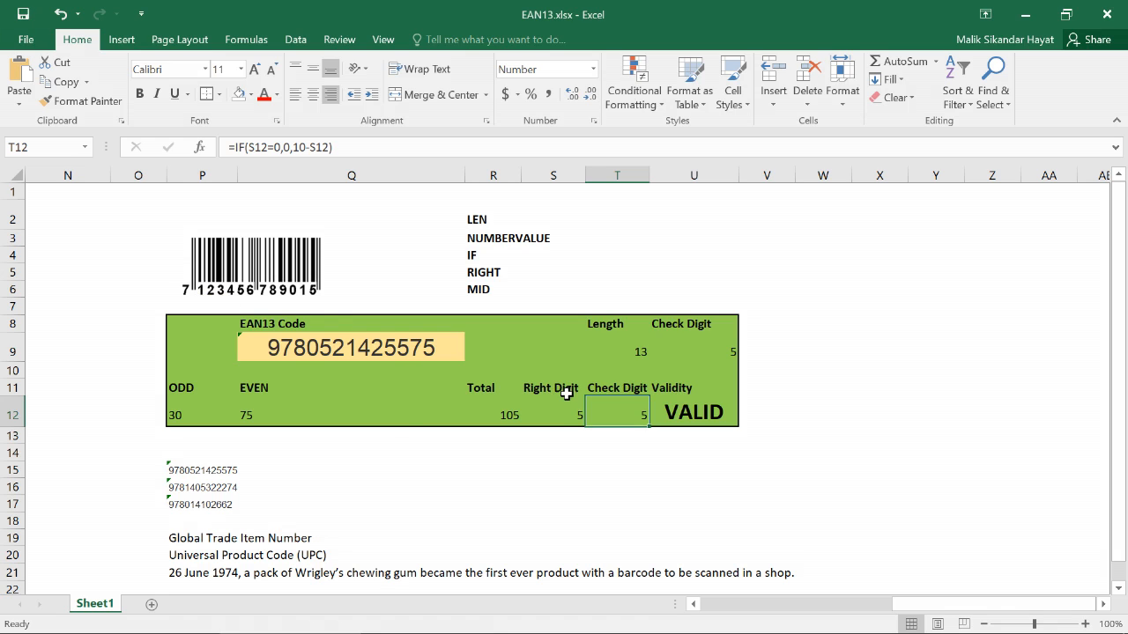
click(700, 420)
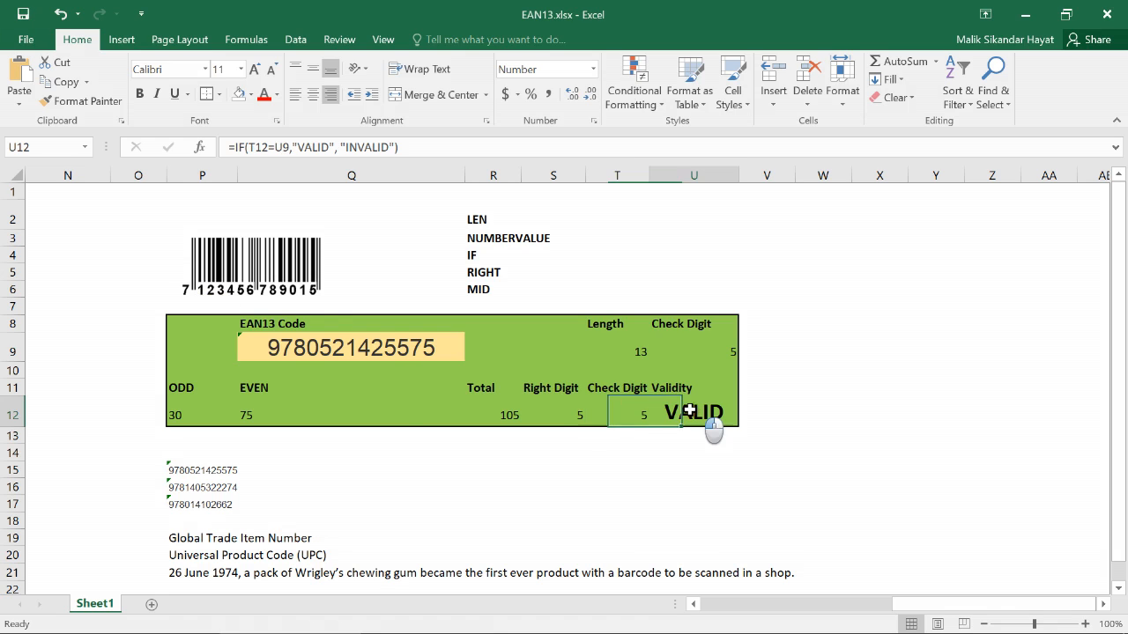
double_click(395, 345)
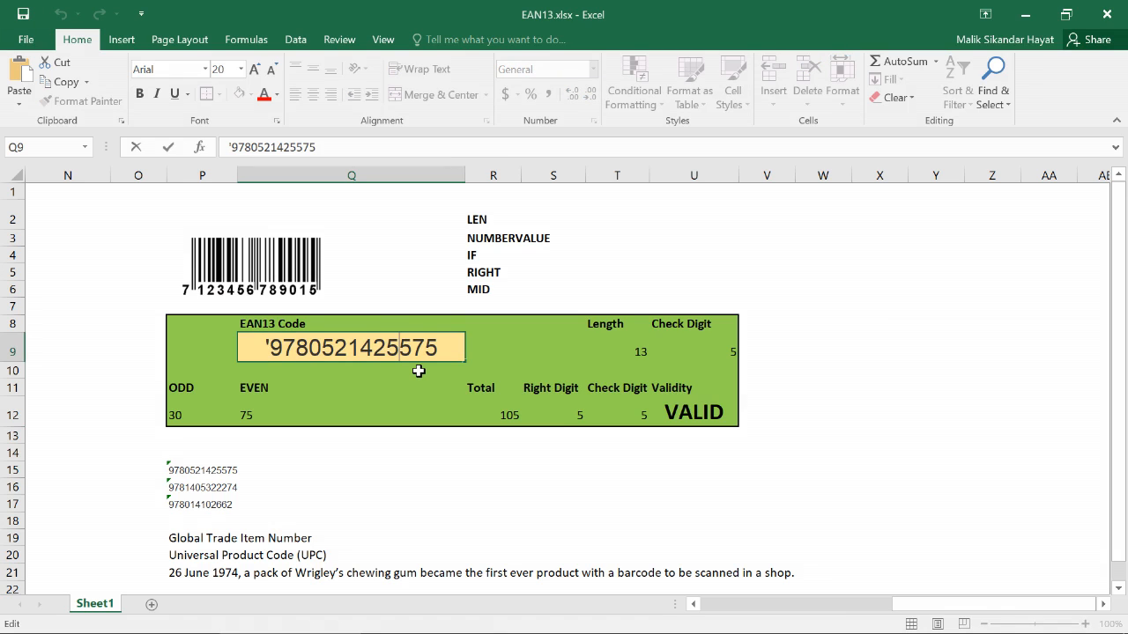
key(Delete)
text(6)
key(Return)
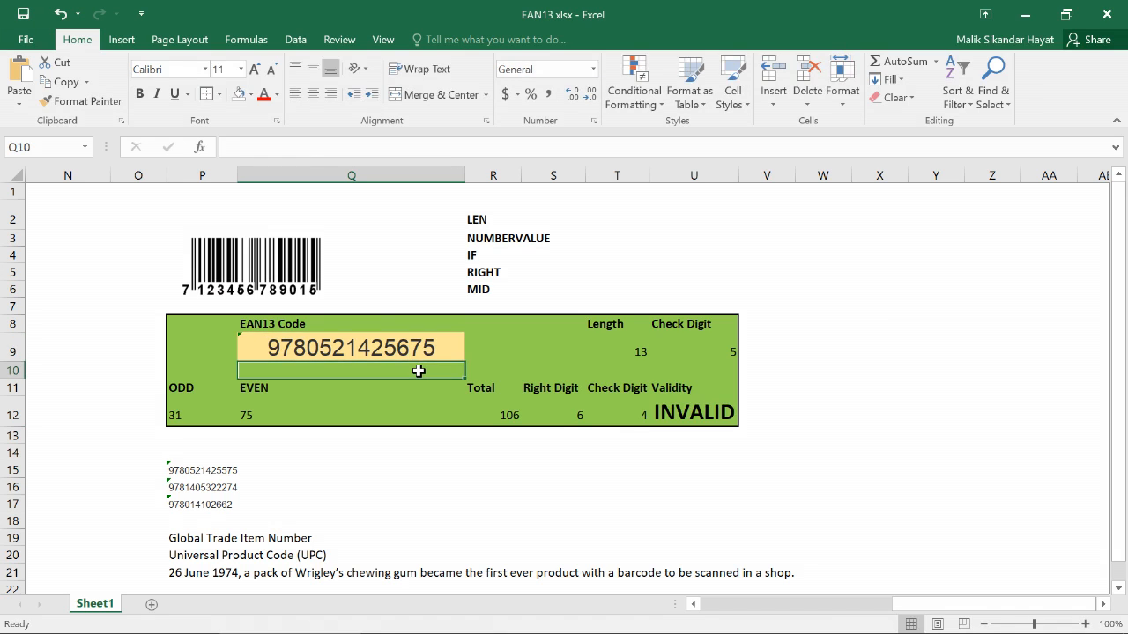
Step: Examine the altered code in Q9 against the check digit calculation in T12, and finish on cell N1
key(Up)
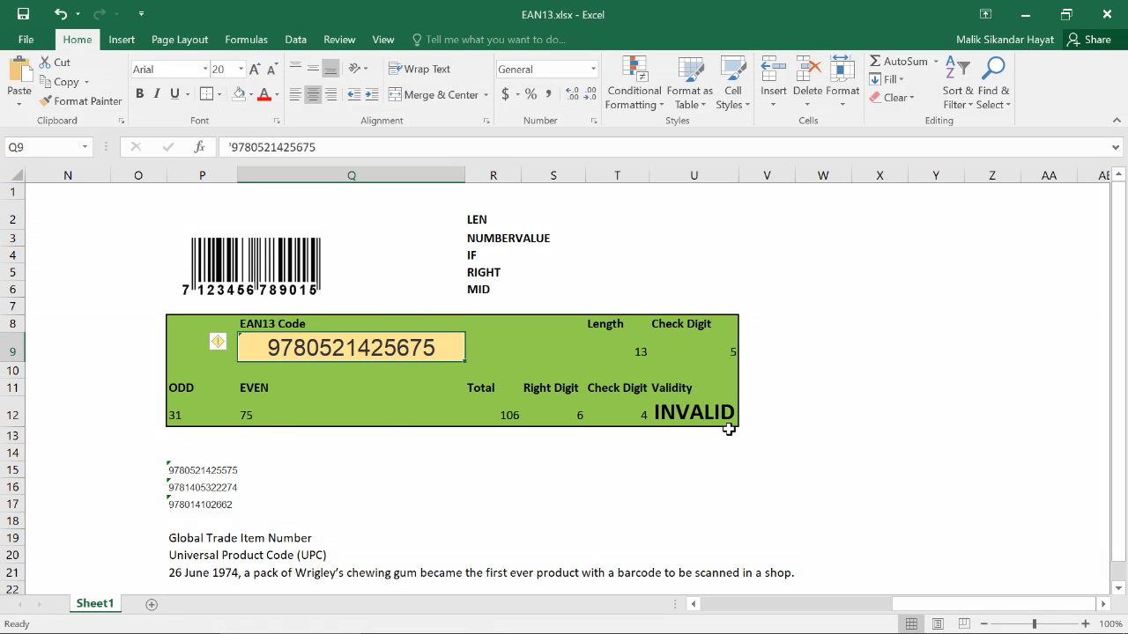
click(634, 414)
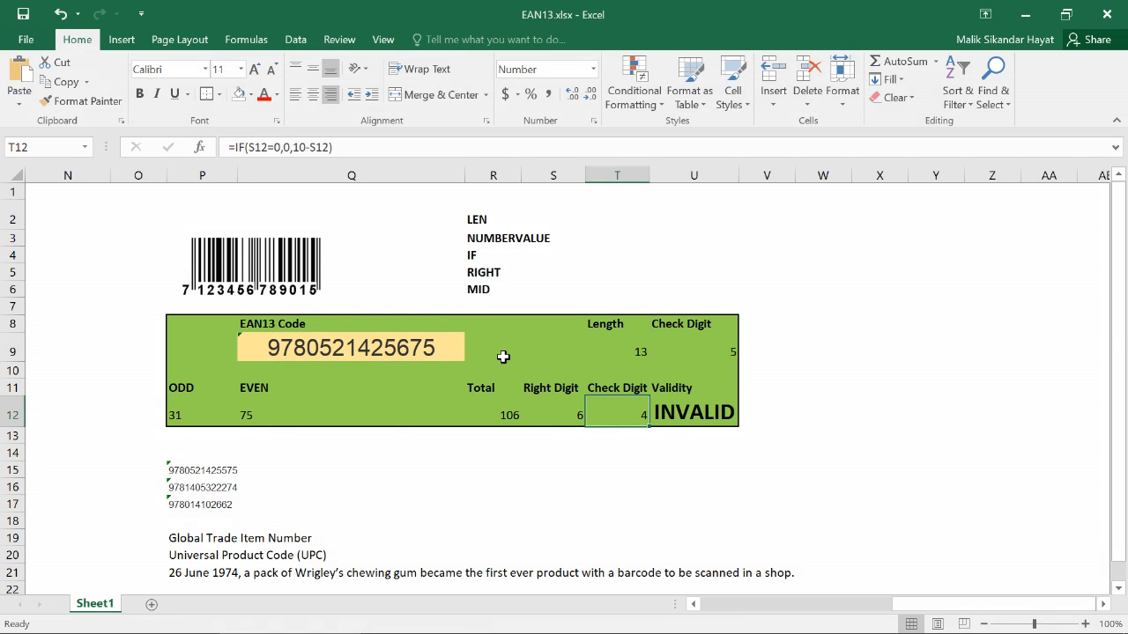
click(428, 351)
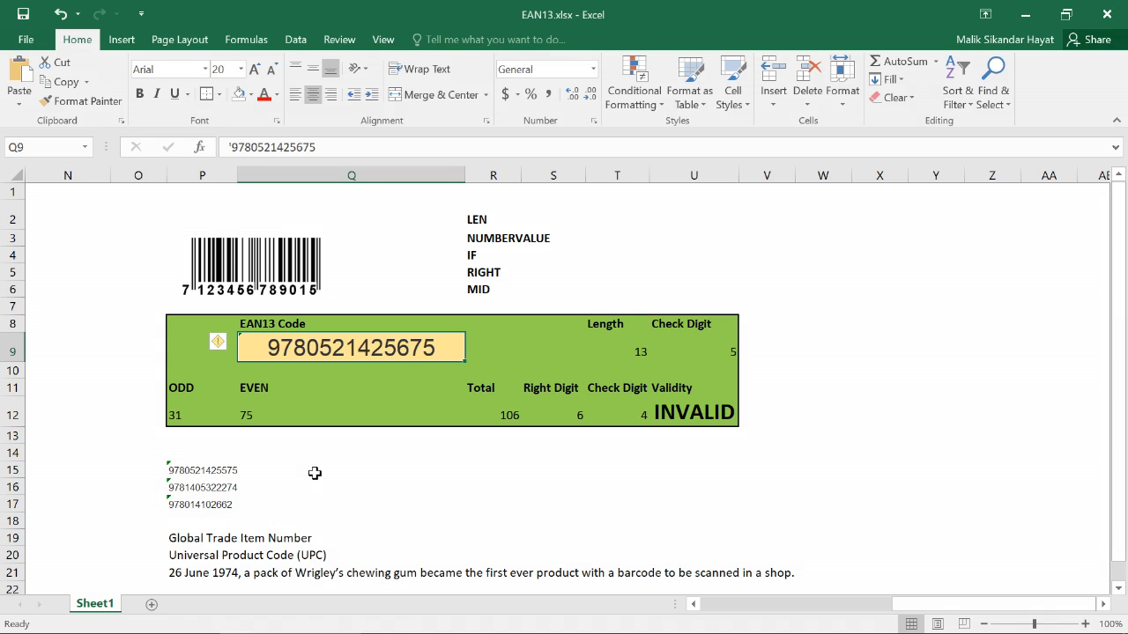
click(73, 191)
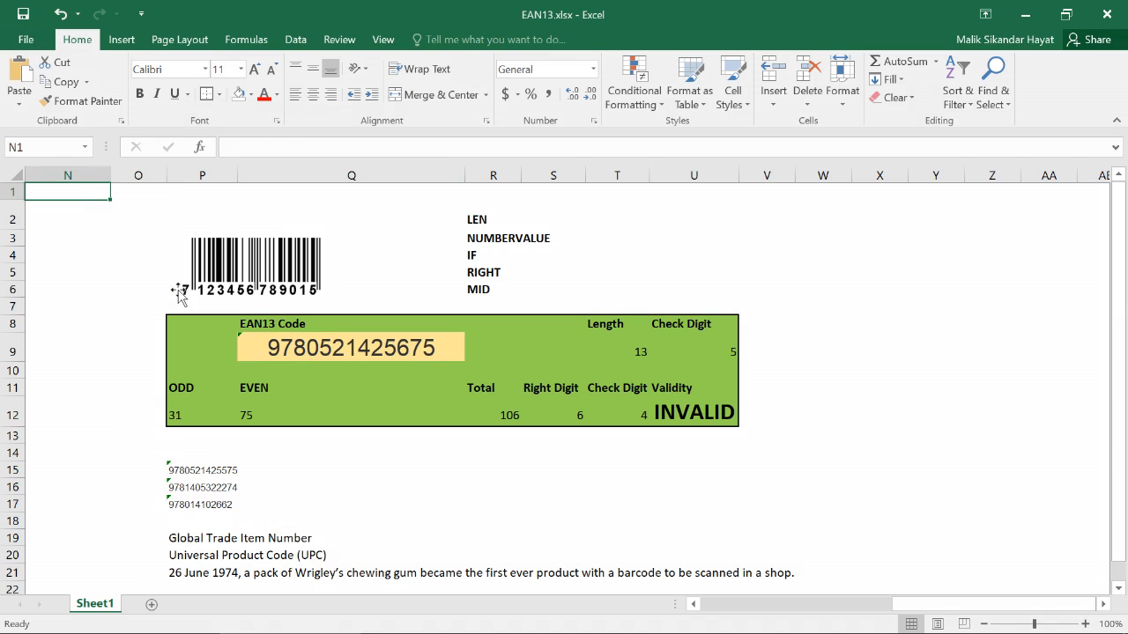